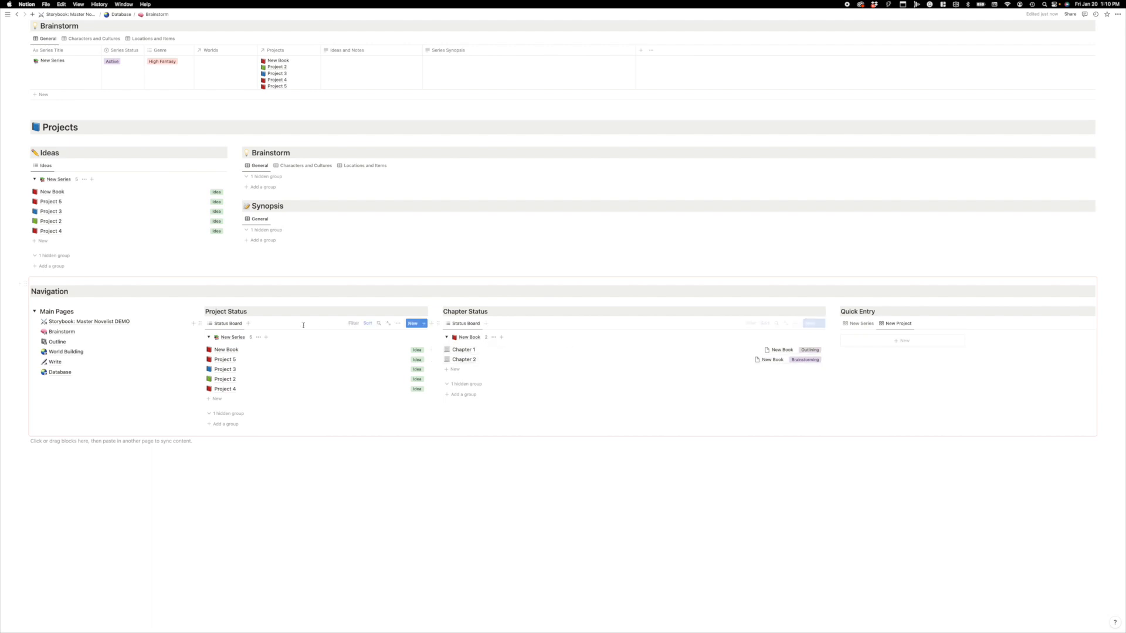
# - Open the New Series page from the series table and examine the Characters and Cultures and Chapters views of its brainstorm
pyautogui.scroll(10, 478, 317)
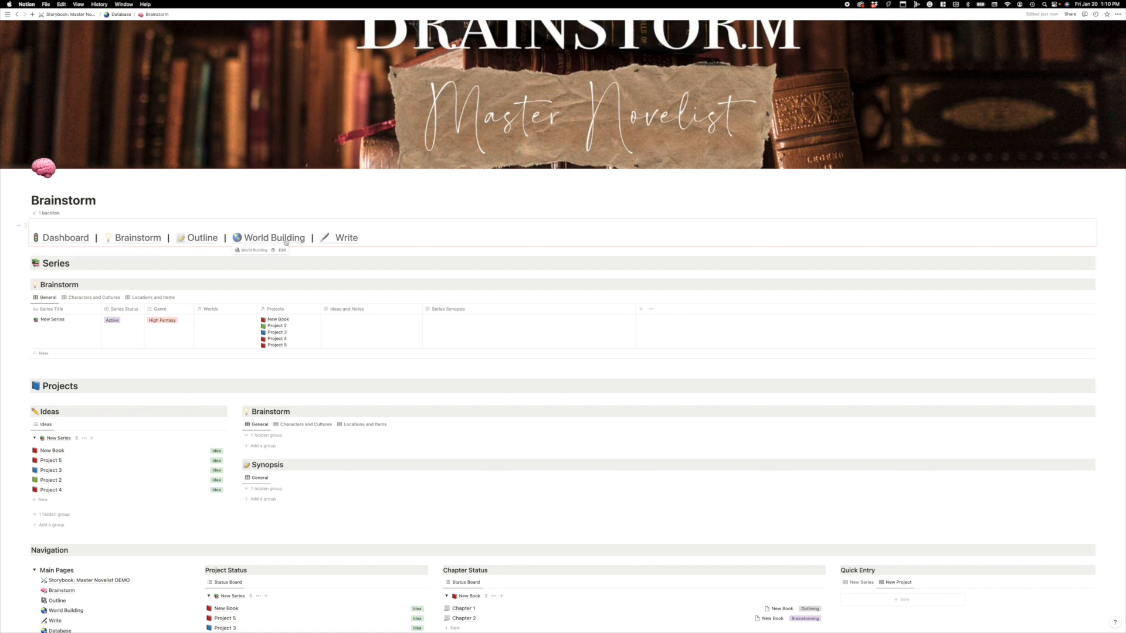
pyautogui.scroll(-1, 366, 225)
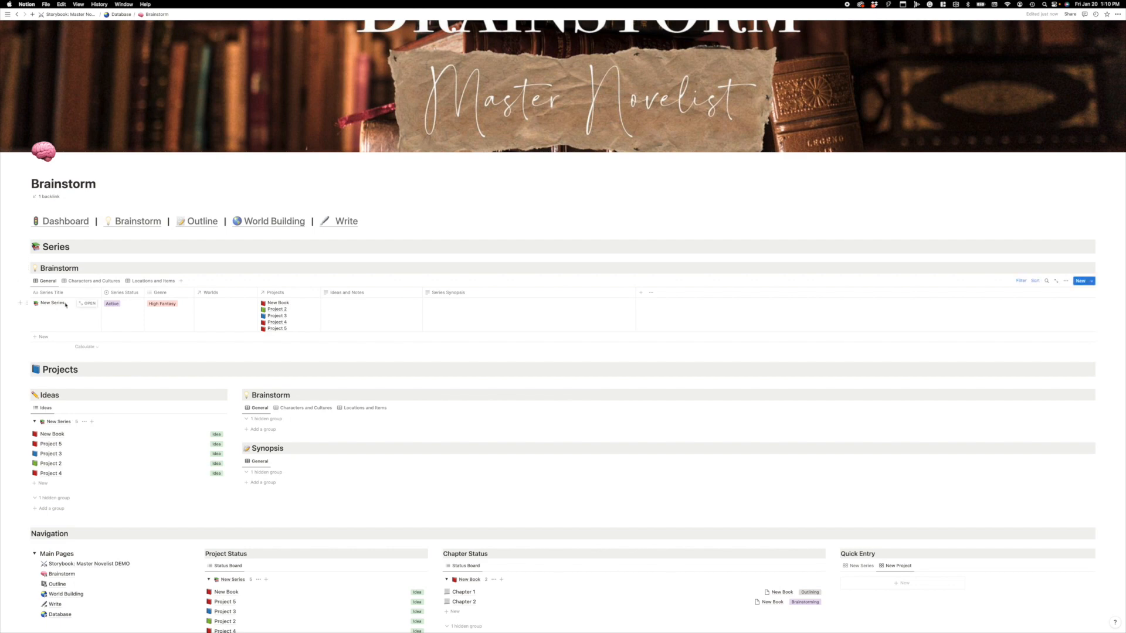
pyautogui.click(88, 304)
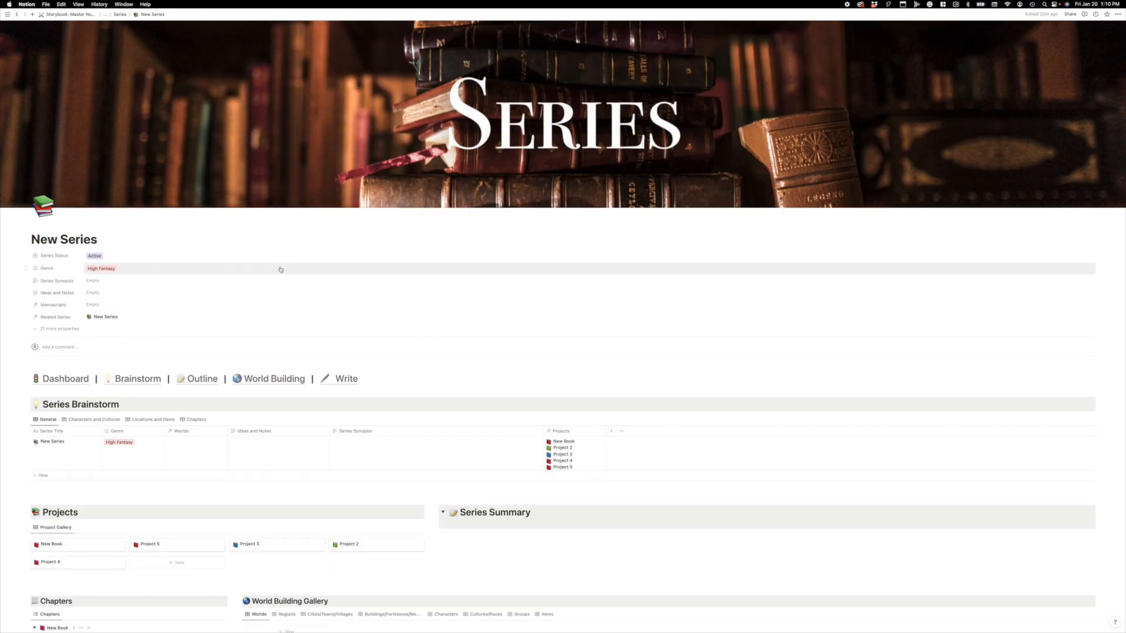
pyautogui.scroll(-5, 281, 269)
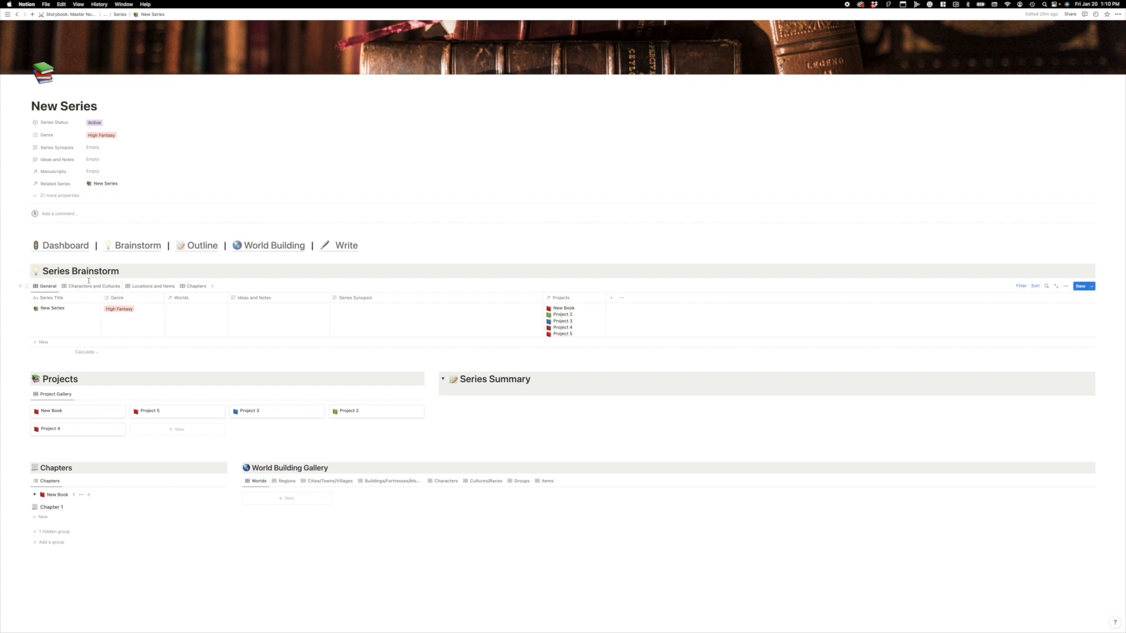
pyautogui.click(91, 286)
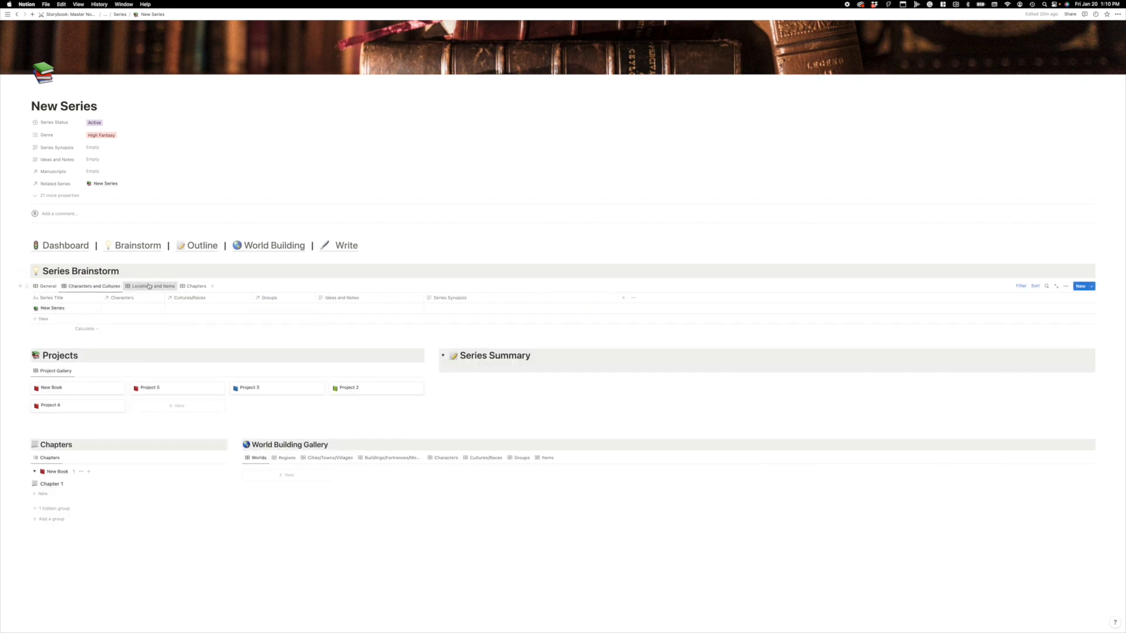
pyautogui.click(195, 285)
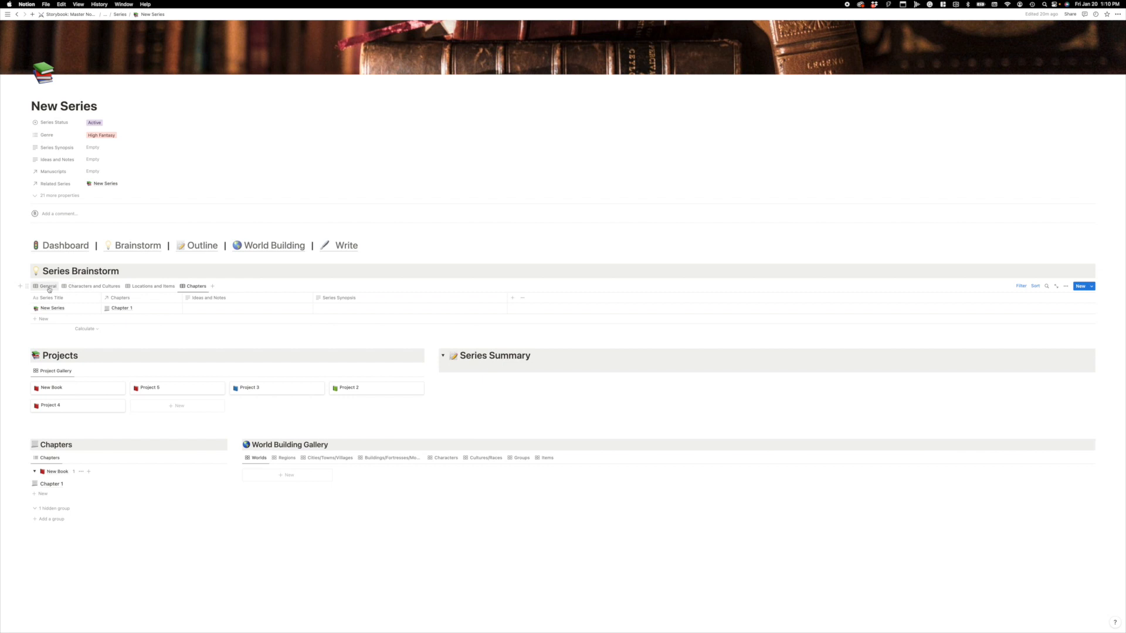
pyautogui.click(49, 287)
# - Return to the main Brainstorm page and link World 1 to New Series in the series table
pyautogui.click(134, 246)
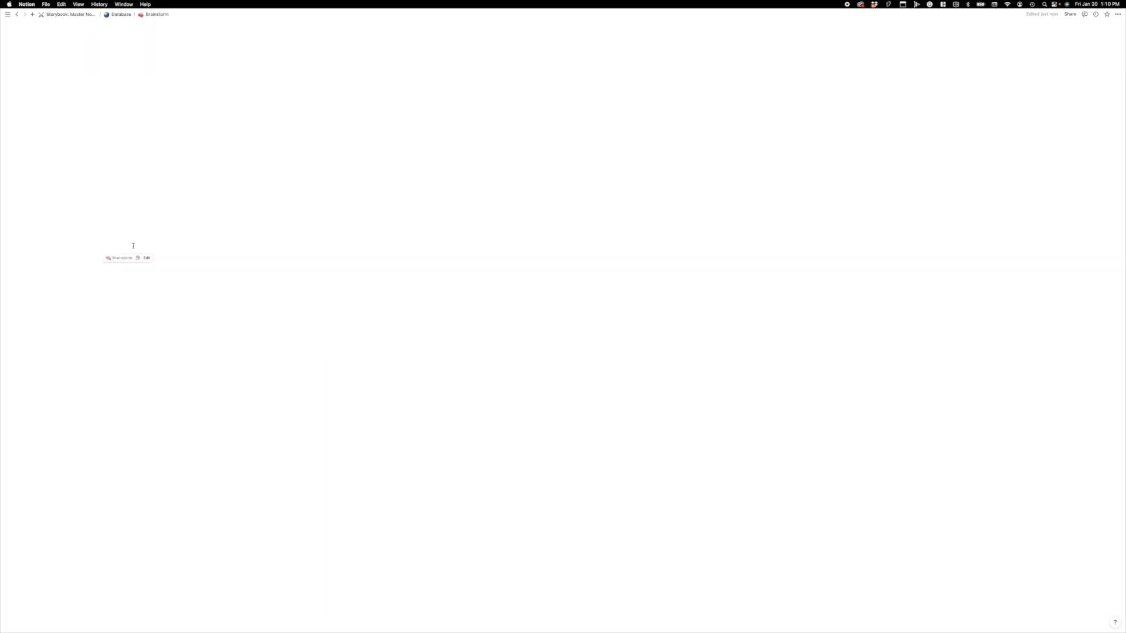
pyautogui.scroll(-2, 76, 304)
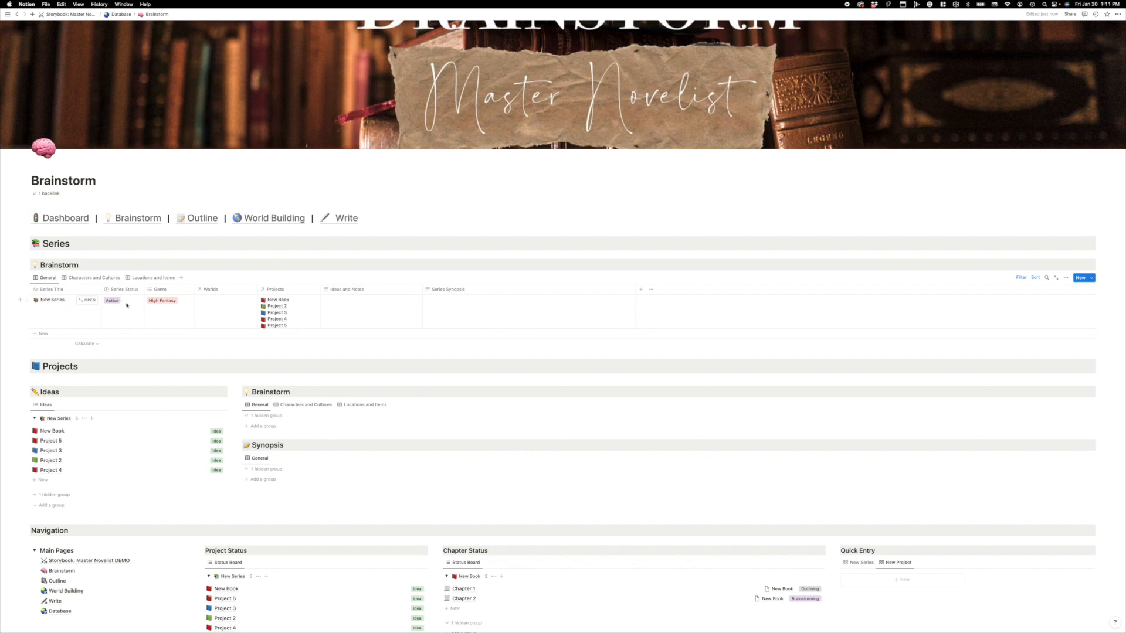
pyautogui.click(173, 307)
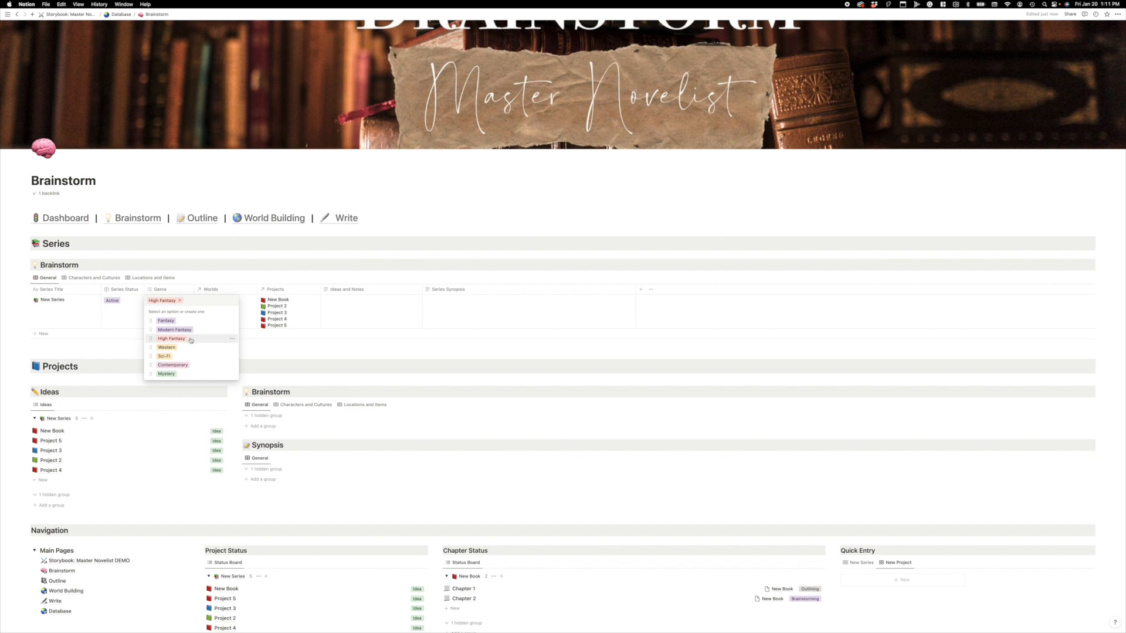
pyautogui.click(239, 311)
pyautogui.click(234, 305)
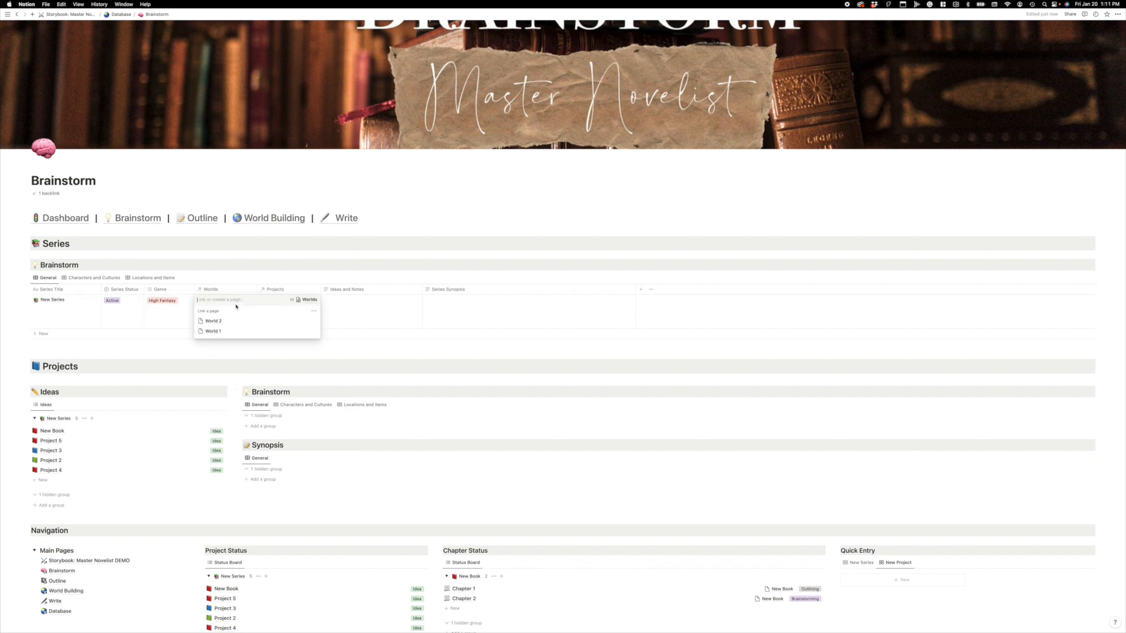
pyautogui.click(227, 331)
pyautogui.press('Escape')
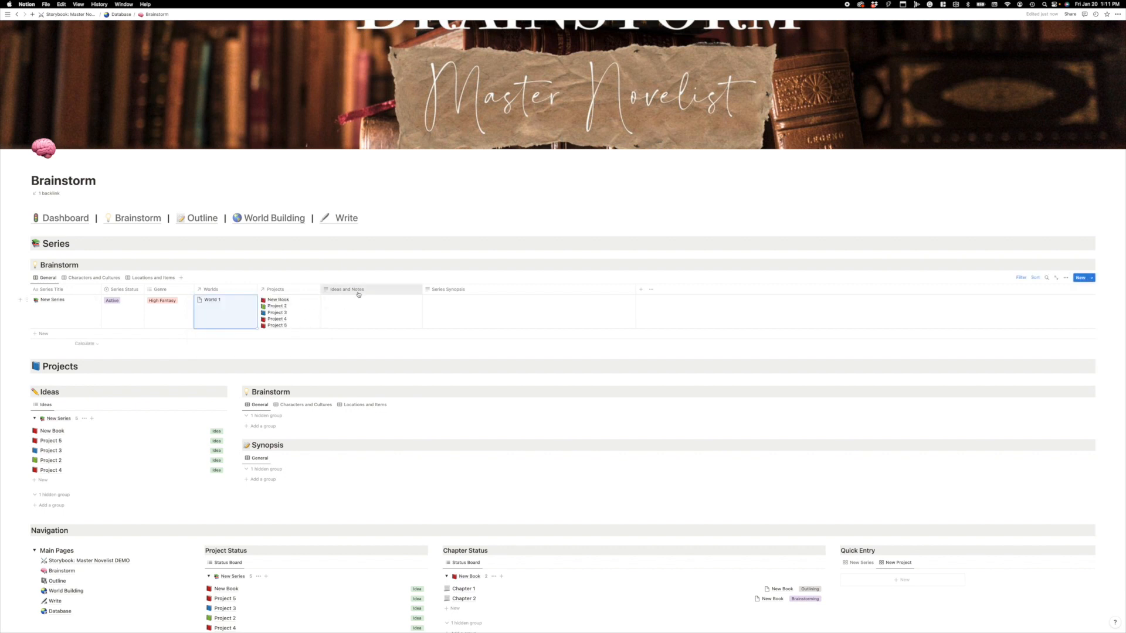
# - Enter "This is an idea" as New Series' ideas and notes and "This is the series synopsis" as its synopsis
pyautogui.click(353, 301)
pyautogui.write('This is an Idea')
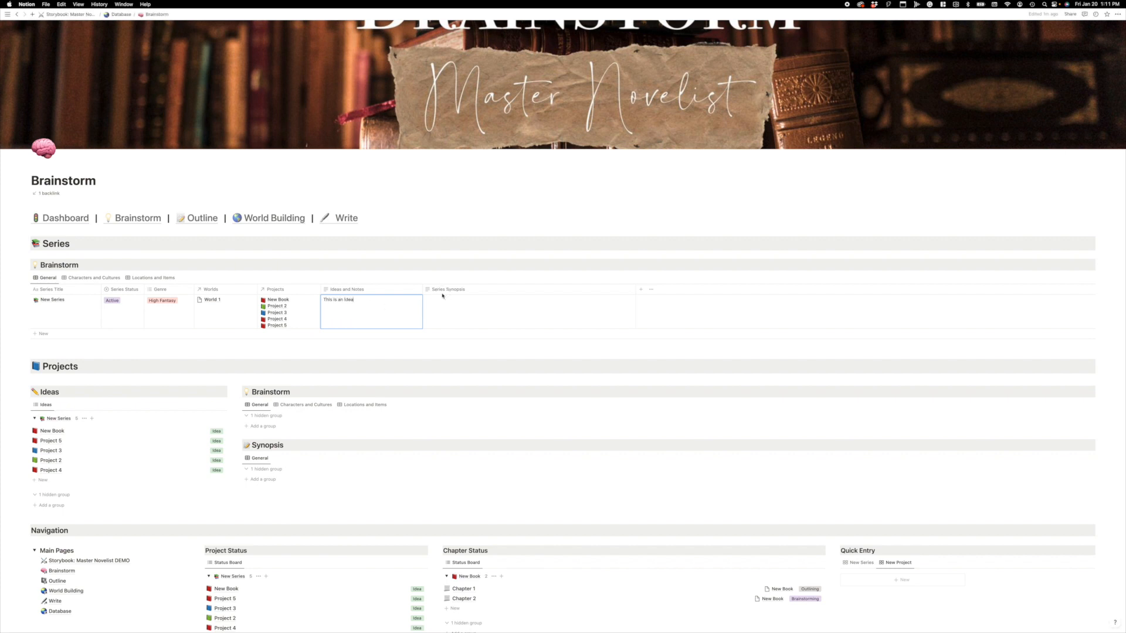
pyautogui.press('Escape')
pyautogui.click(442, 301)
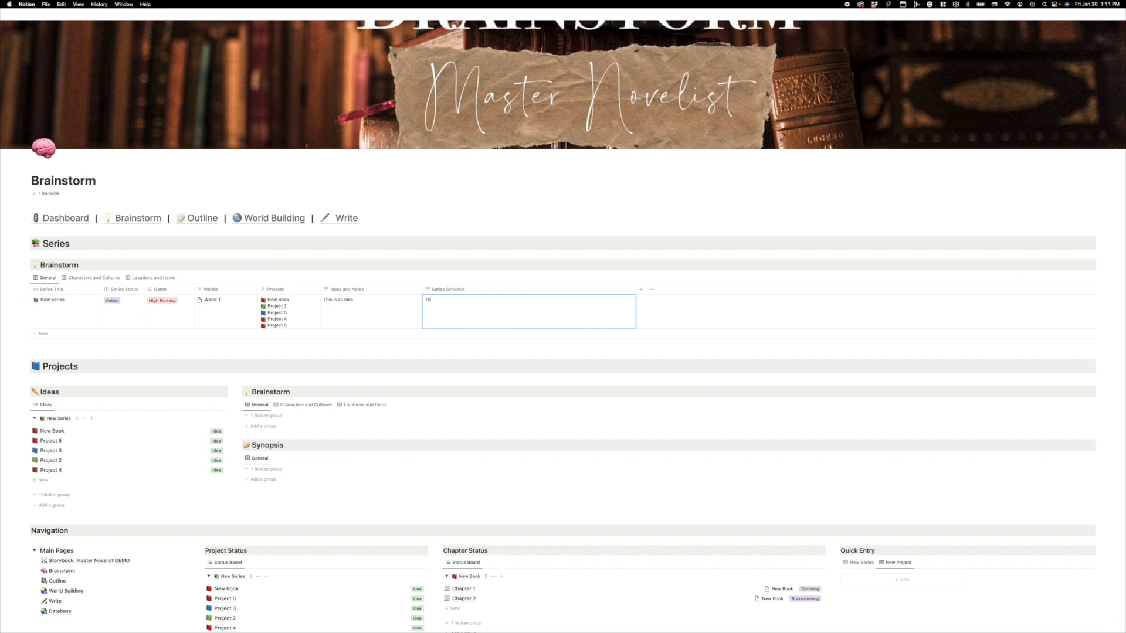
pyautogui.write('This is the series synopsis')
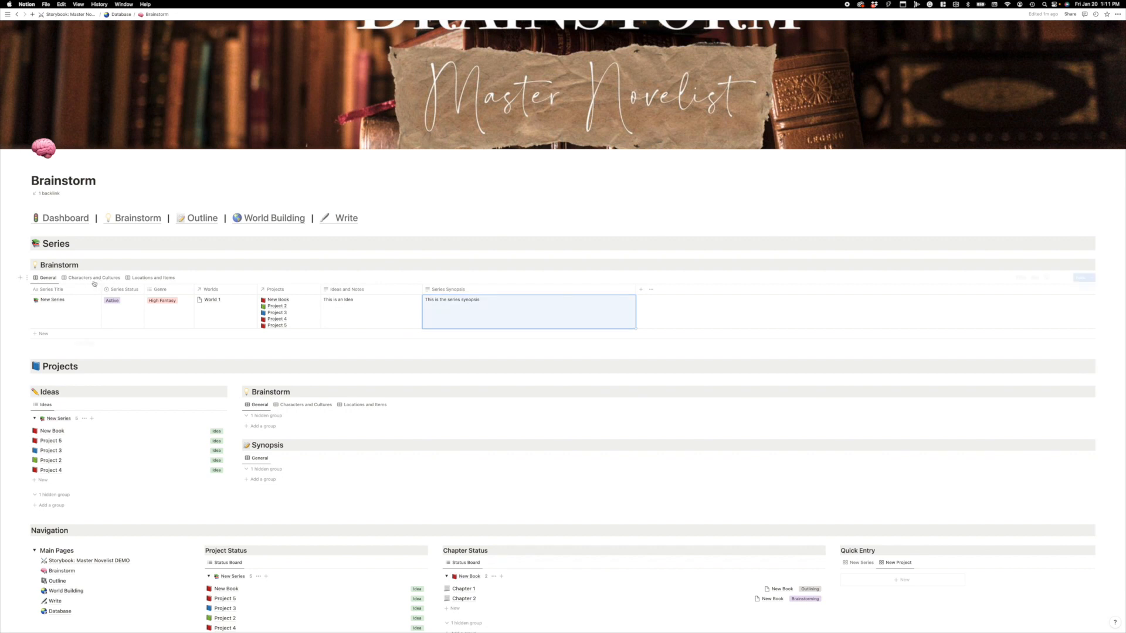
# - In the series' Characters and Cultures view, link Character 1, Villain 1 and Character 2 to New Series
pyautogui.click(94, 279)
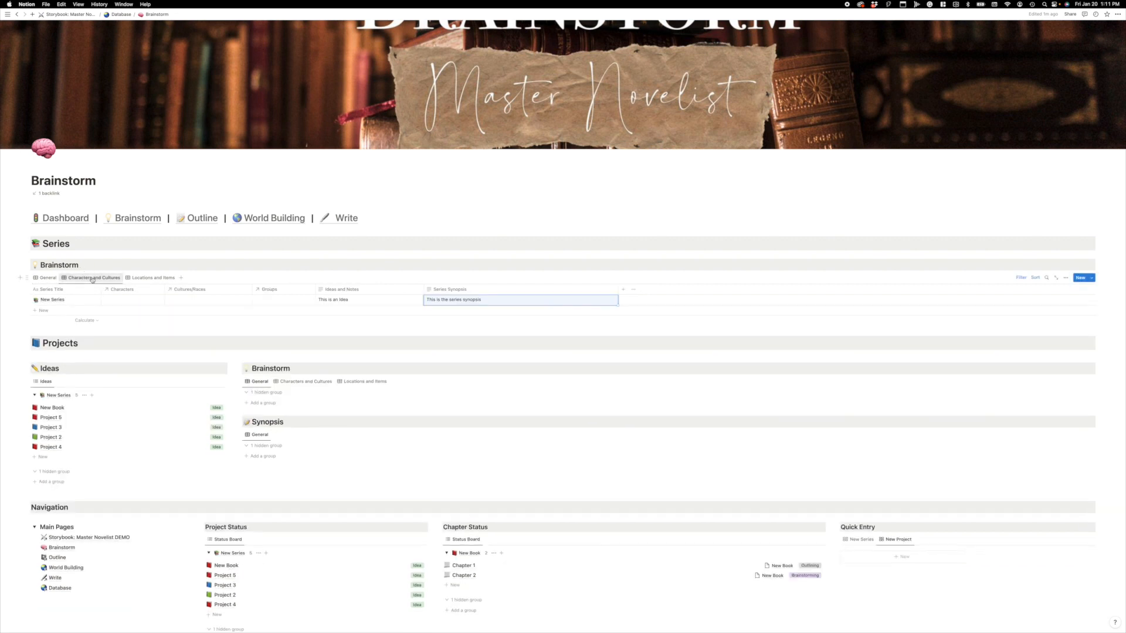
pyautogui.click(132, 300)
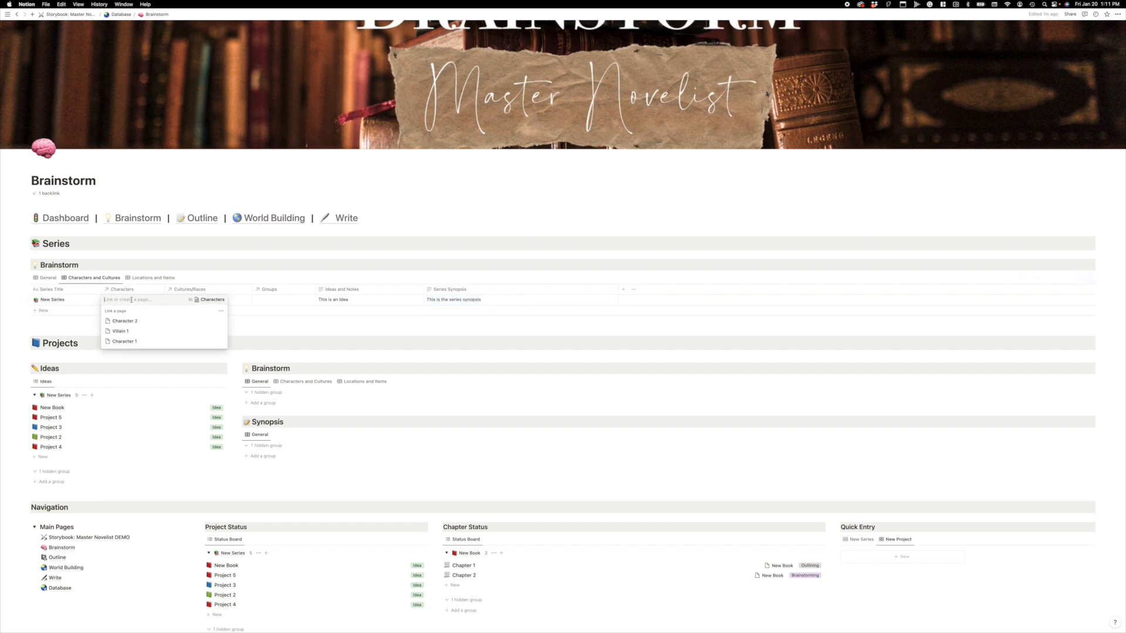
pyautogui.click(130, 341)
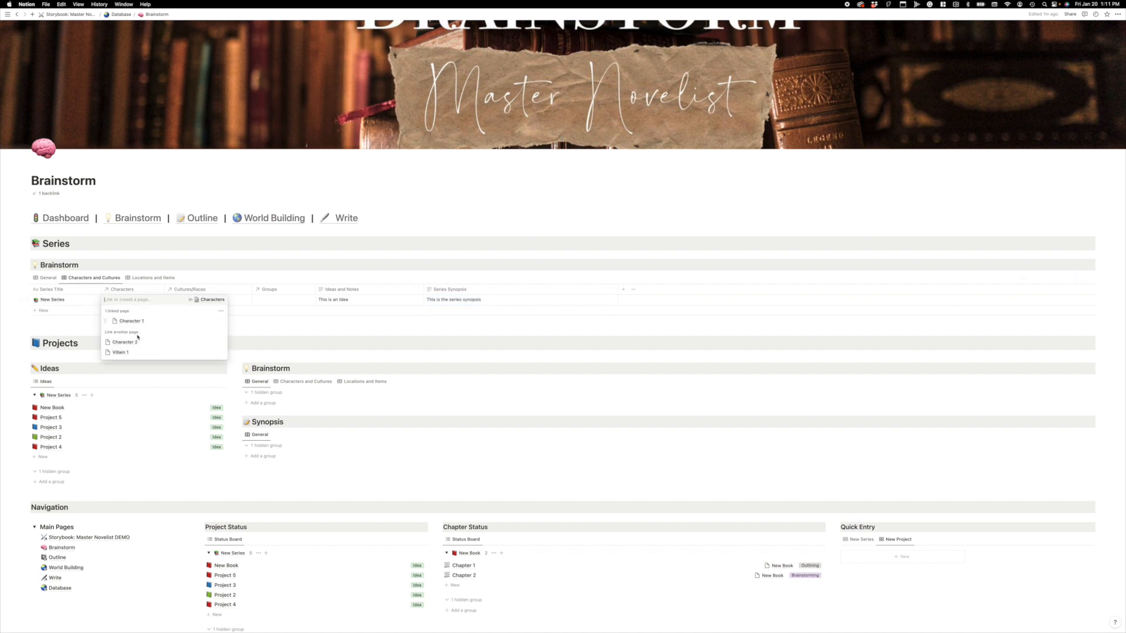
pyautogui.click(129, 351)
pyautogui.click(130, 352)
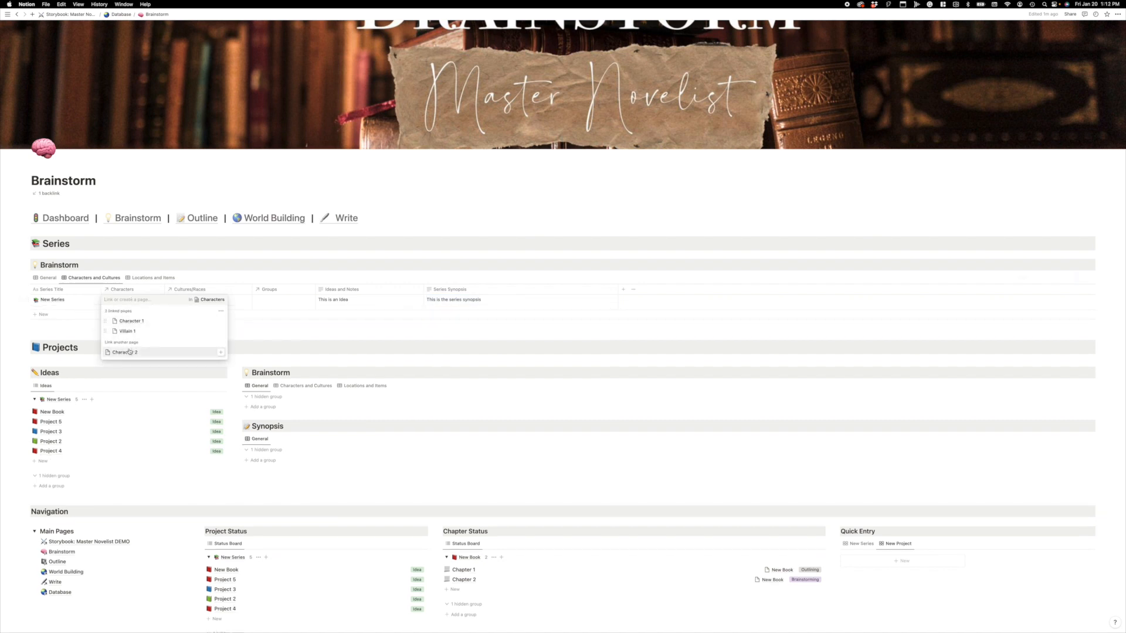
# - Create and link two new character pages named "Chapter 3" and "Chapter 4" for New Series
pyautogui.write('Chapter 3')
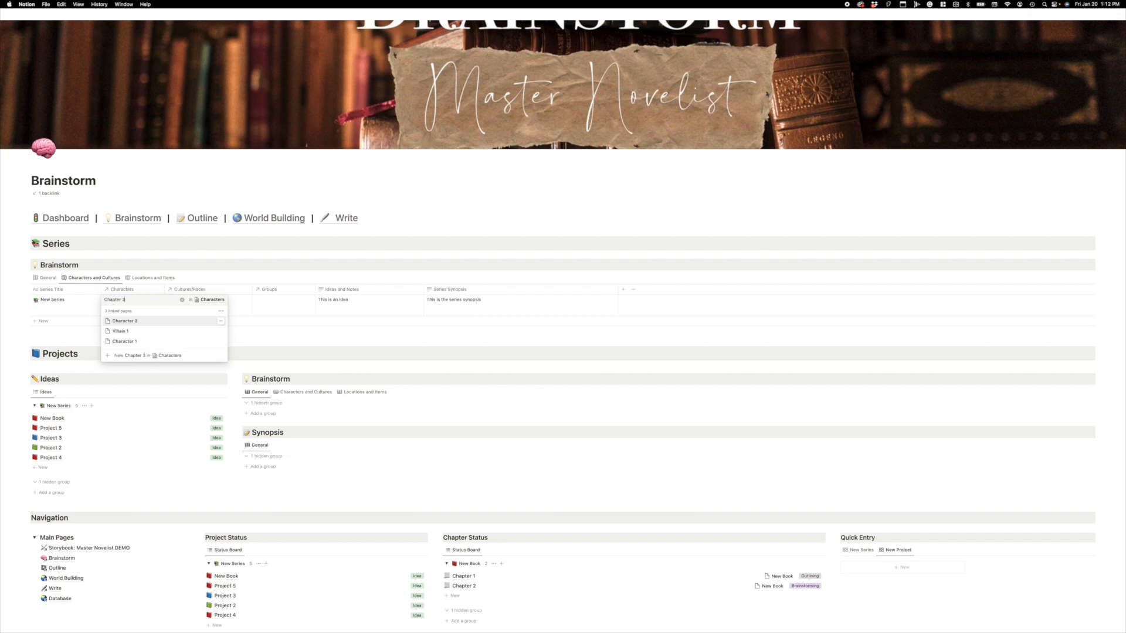
pyautogui.press('Return')
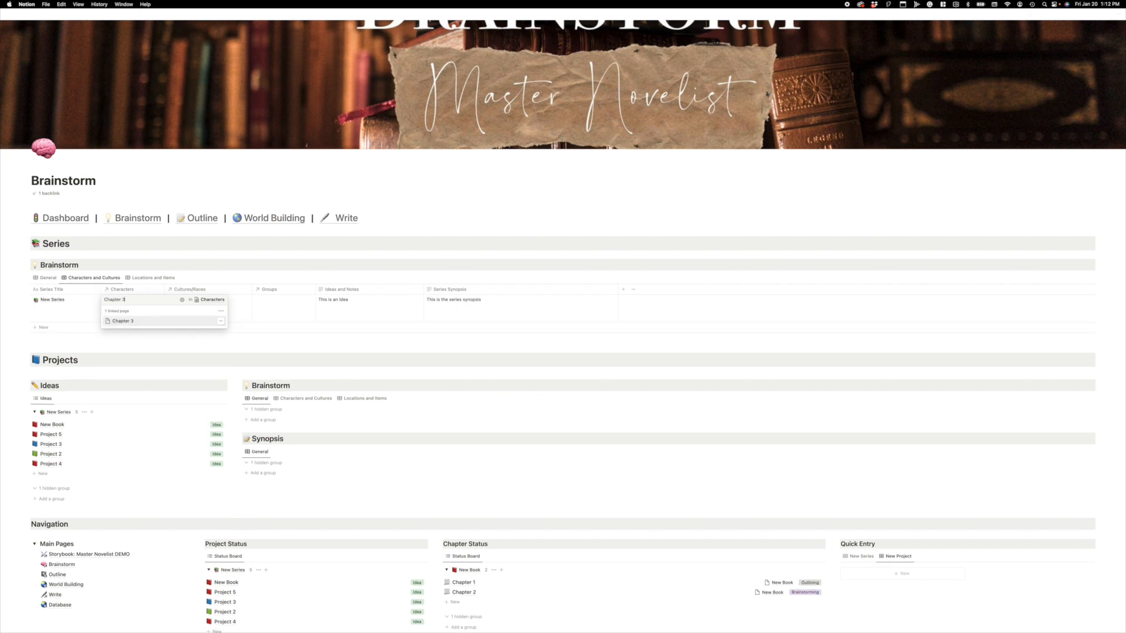
pyautogui.write('4')
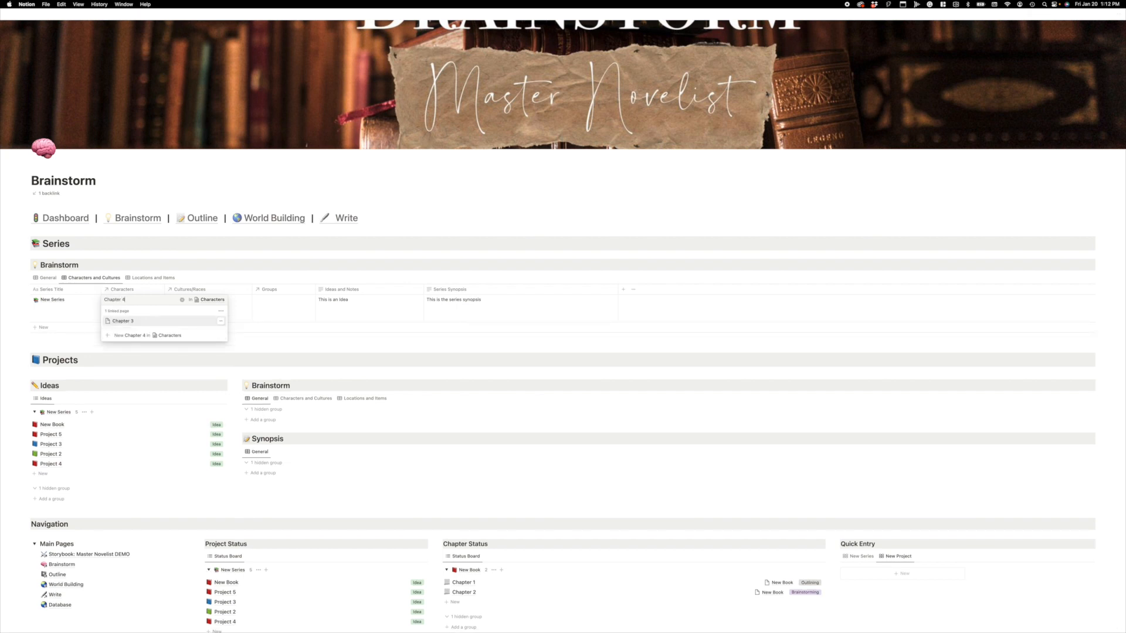
pyautogui.click(141, 322)
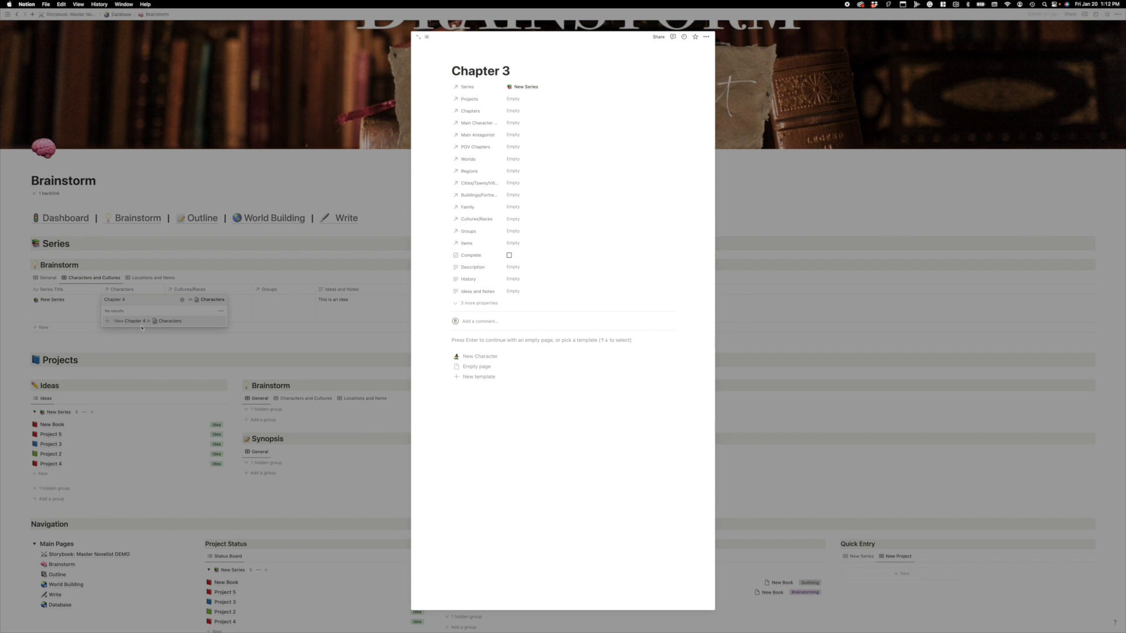
pyautogui.click(184, 304)
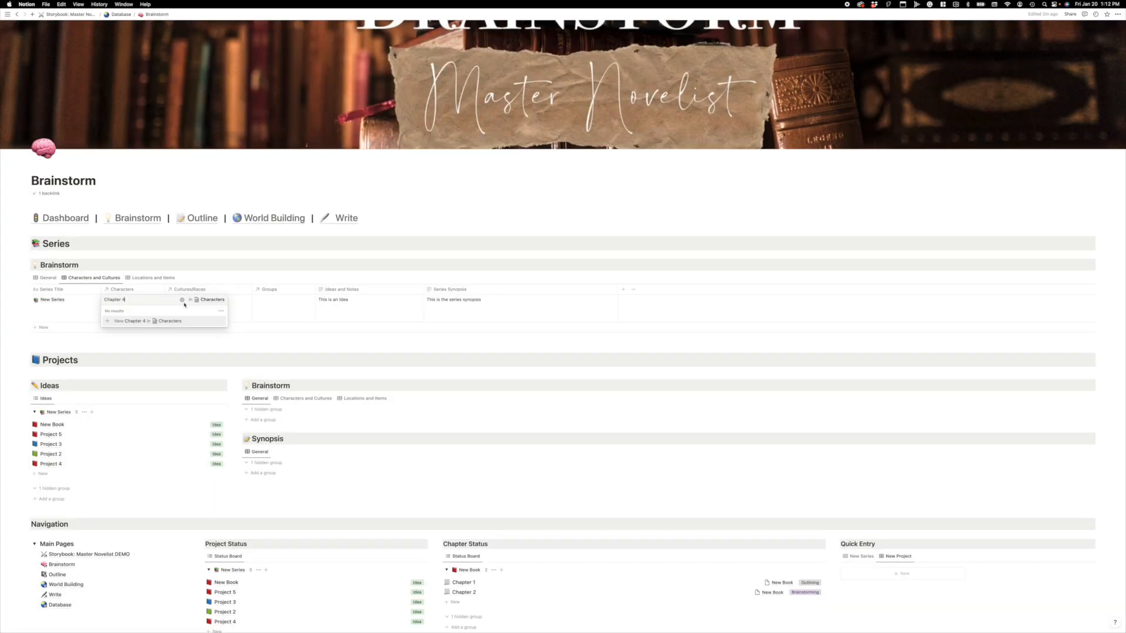
pyautogui.click(136, 320)
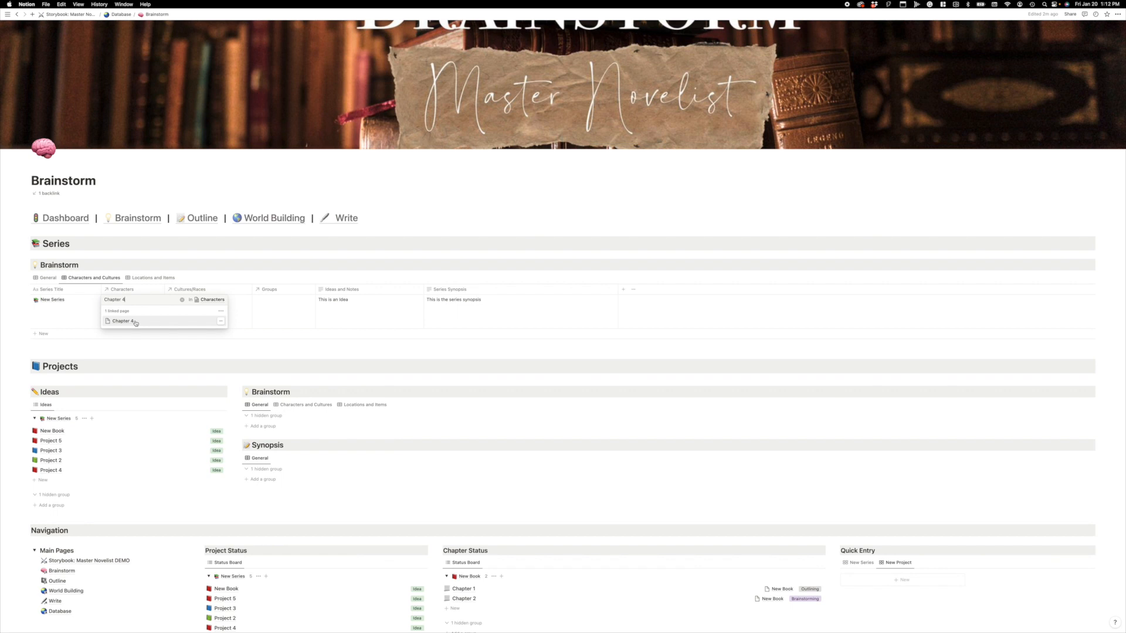
pyautogui.press('Escape')
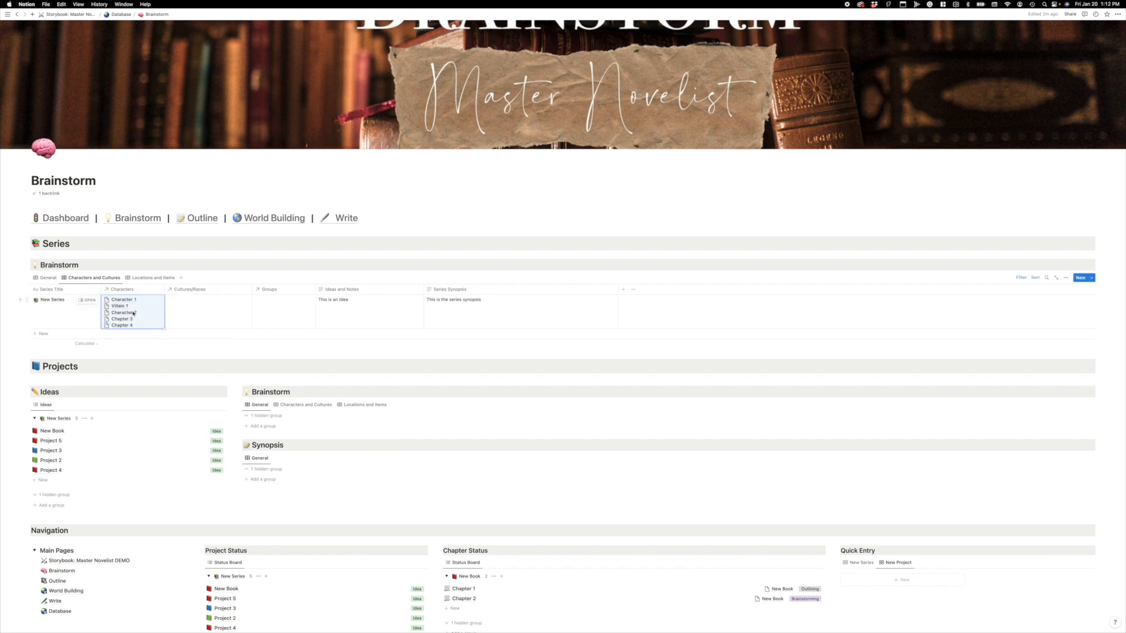
# - Link Culture 1 to New Series and create a new linked culture page named "Culture 2"
pyautogui.click(193, 312)
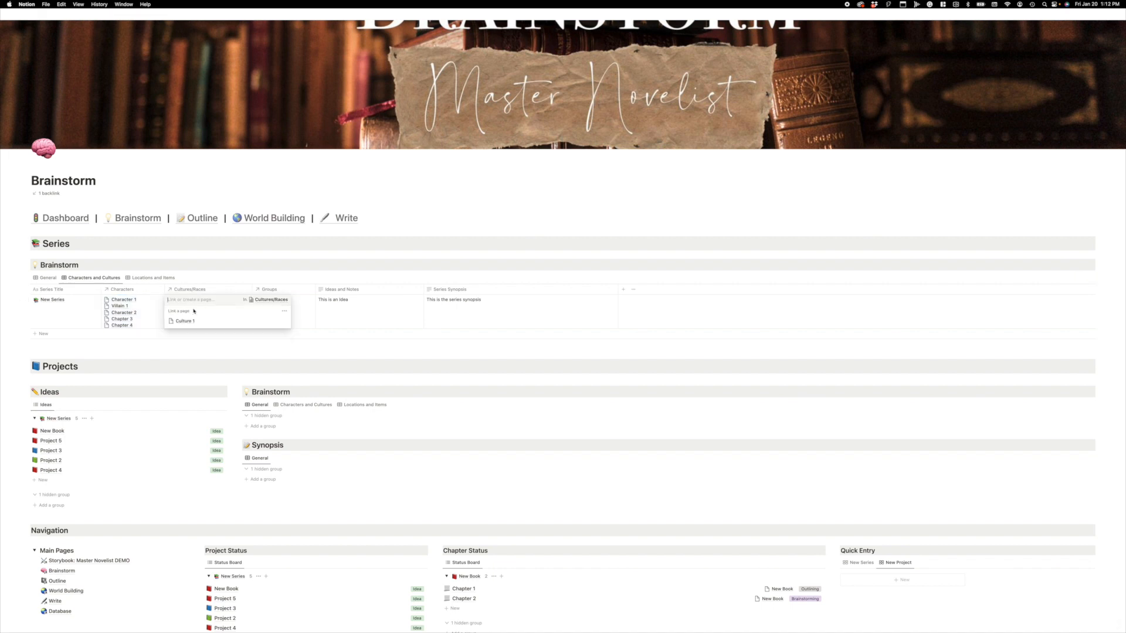
pyautogui.write('Culture 2')
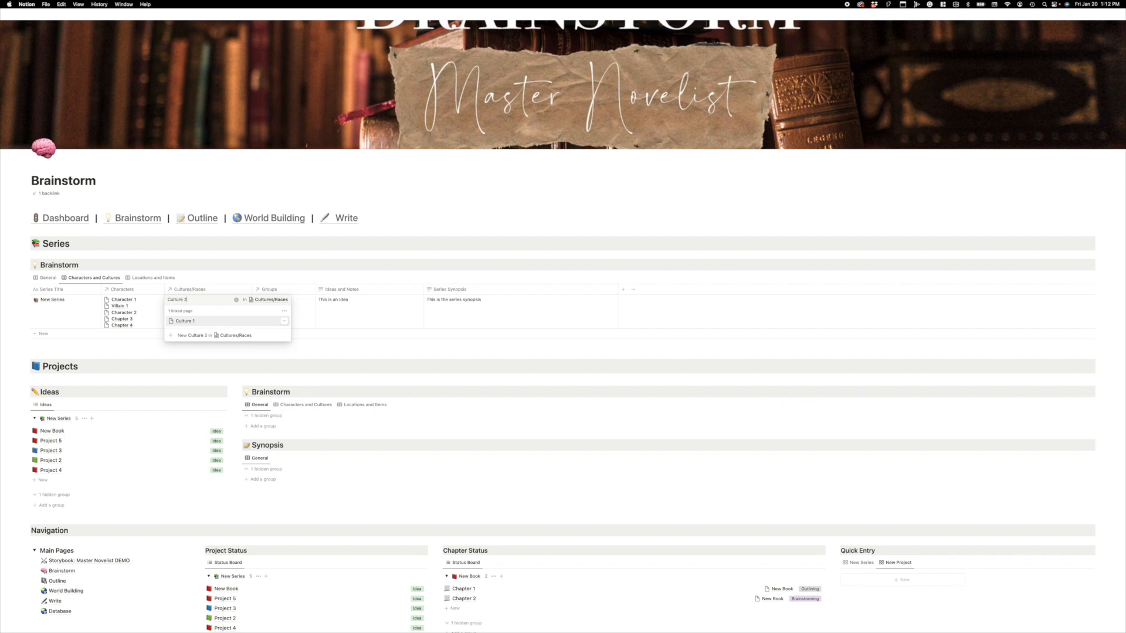
pyautogui.click(195, 322)
pyautogui.press('Escape')
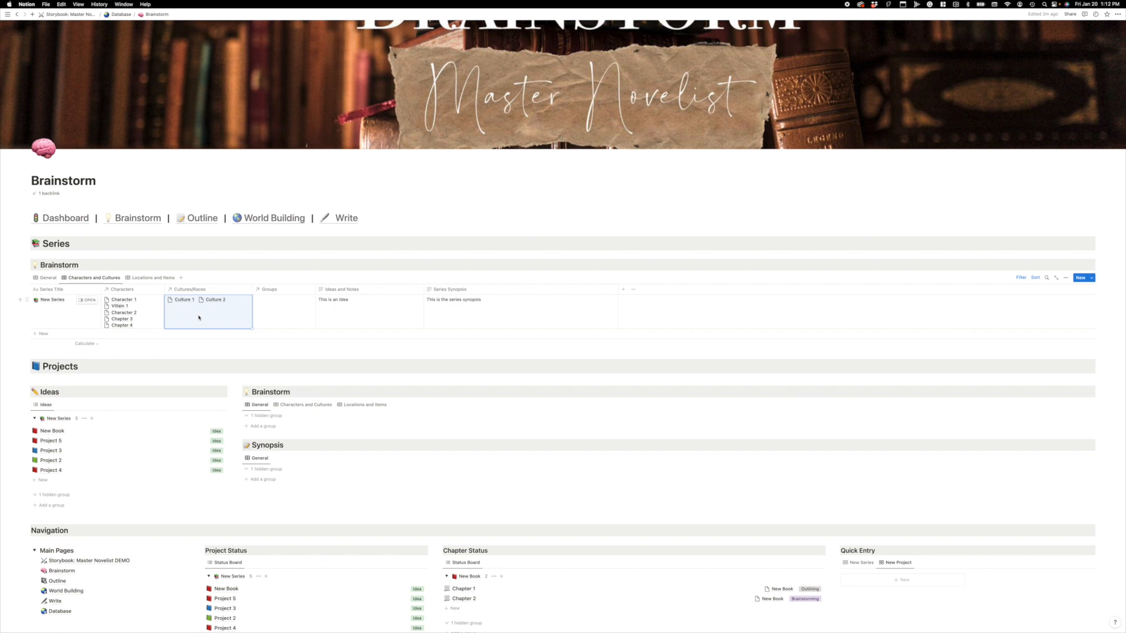
# - Link Group 1 to New Series and create a new linked group page named "Group 2"
pyautogui.click(261, 307)
pyautogui.click(271, 323)
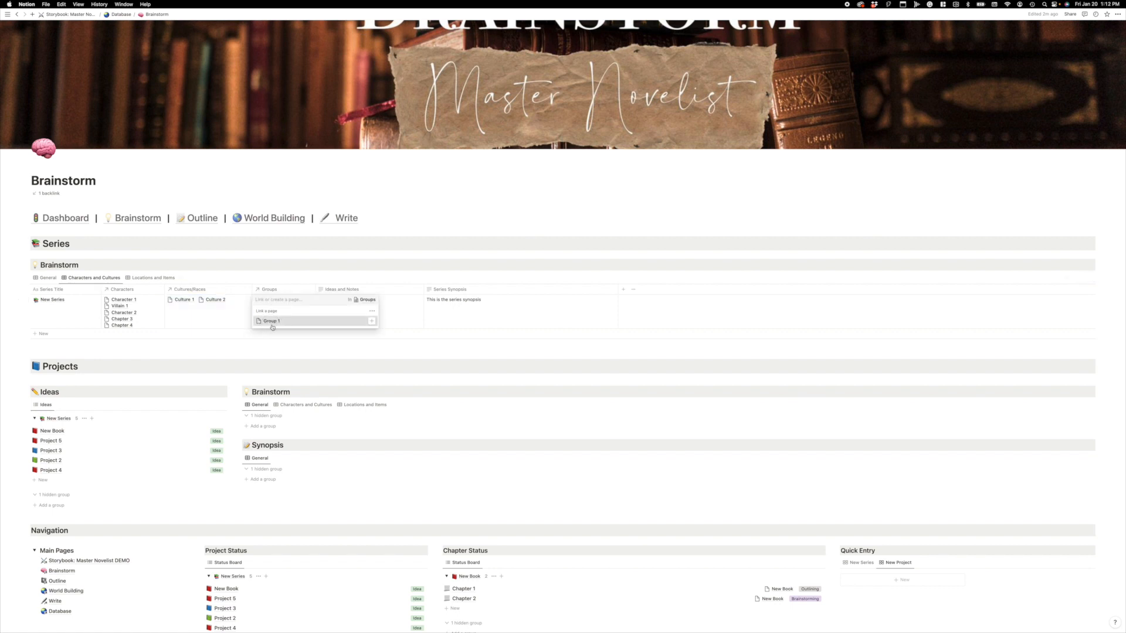
pyautogui.write('G')
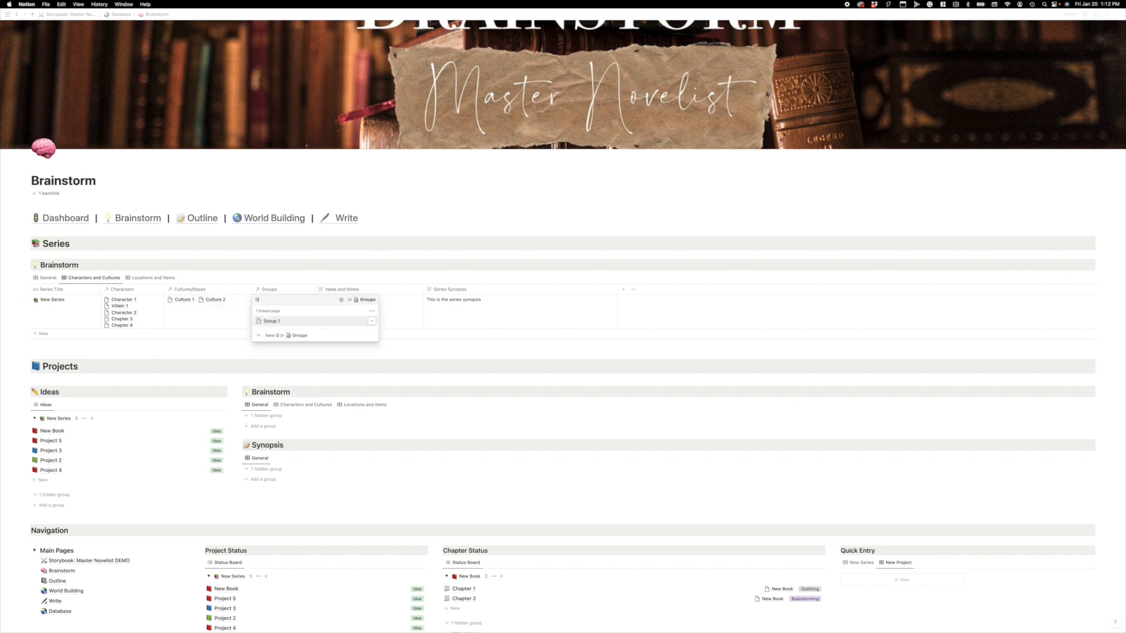
pyautogui.write('roup 2')
pyautogui.press('Return')
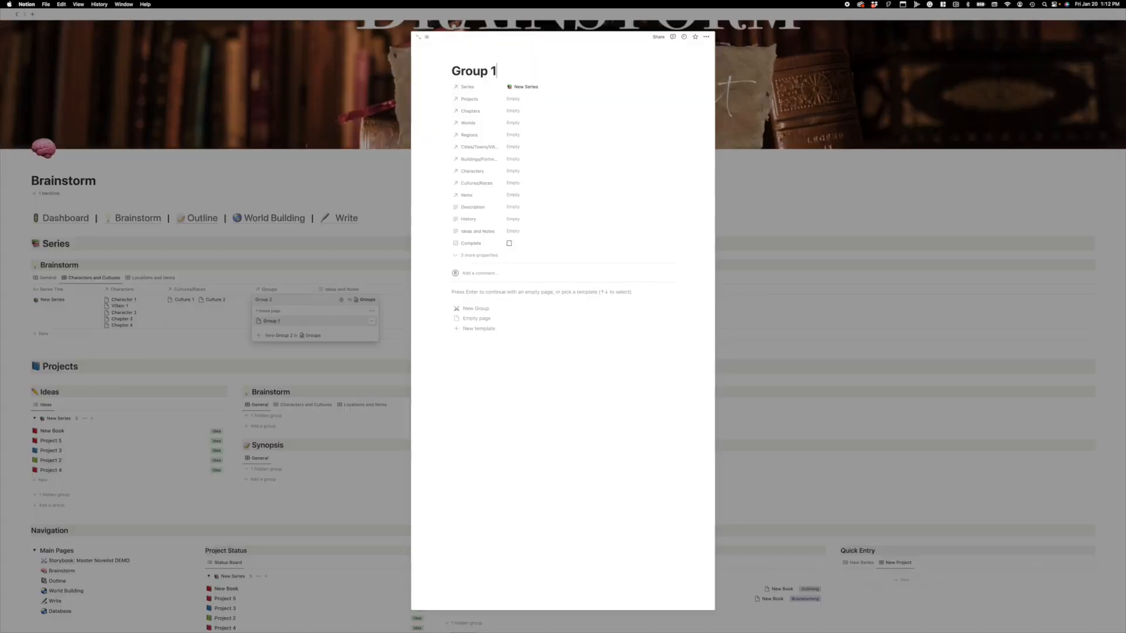
pyautogui.click(310, 327)
pyautogui.click(278, 323)
pyautogui.press('Escape')
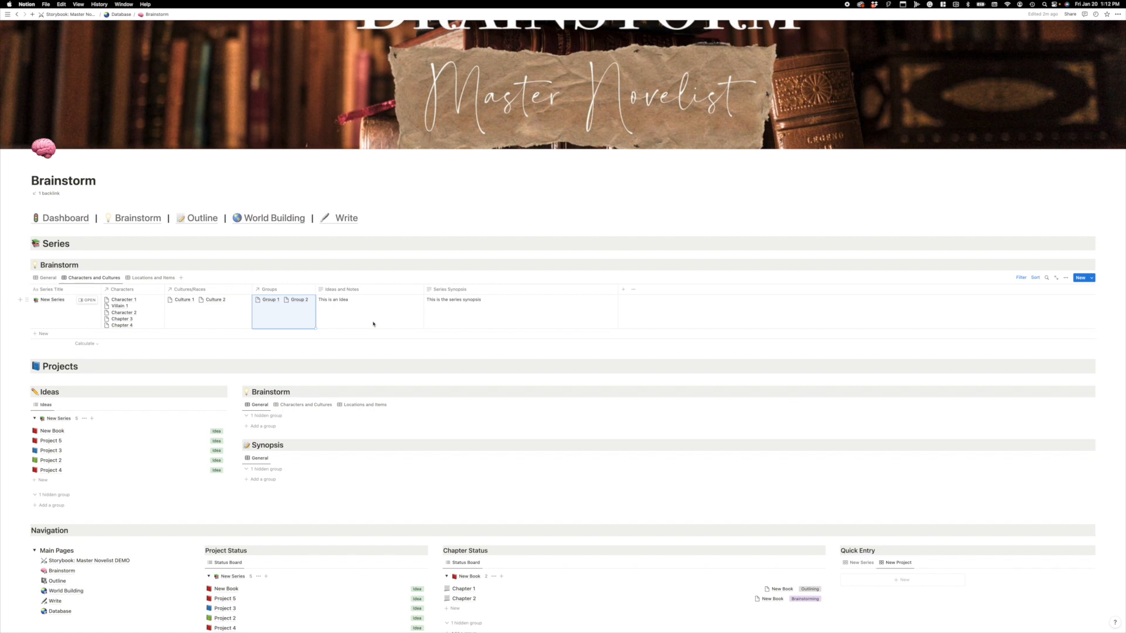
# - In the series' Locations and Items view, link Region 1 to New Series
pyautogui.click(156, 279)
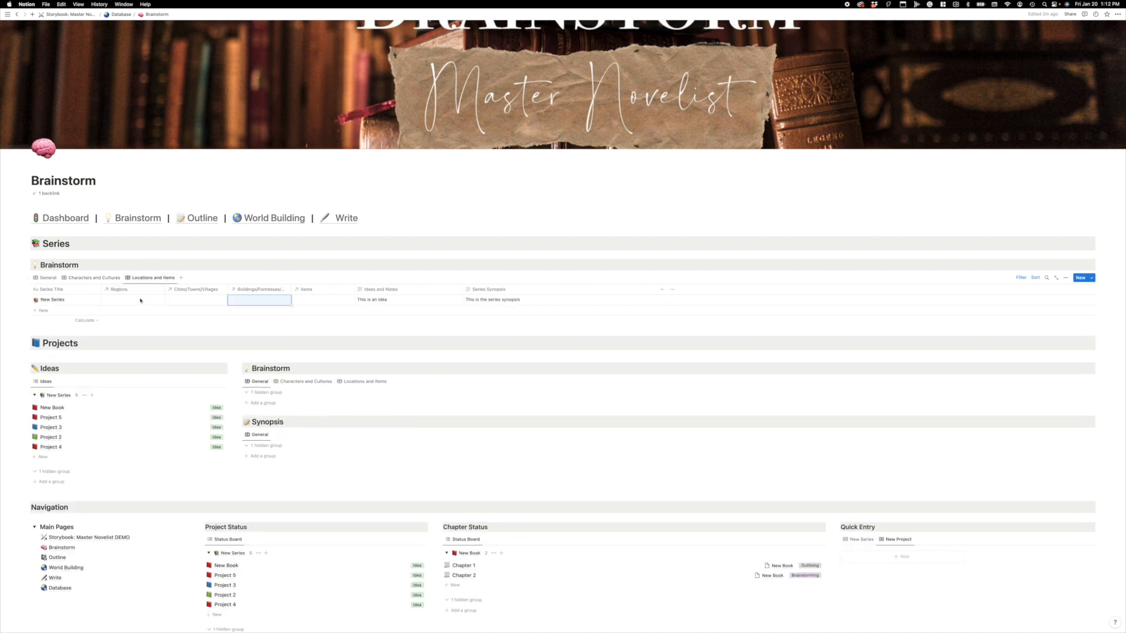
pyautogui.click(147, 298)
pyautogui.click(137, 322)
pyautogui.press('Escape')
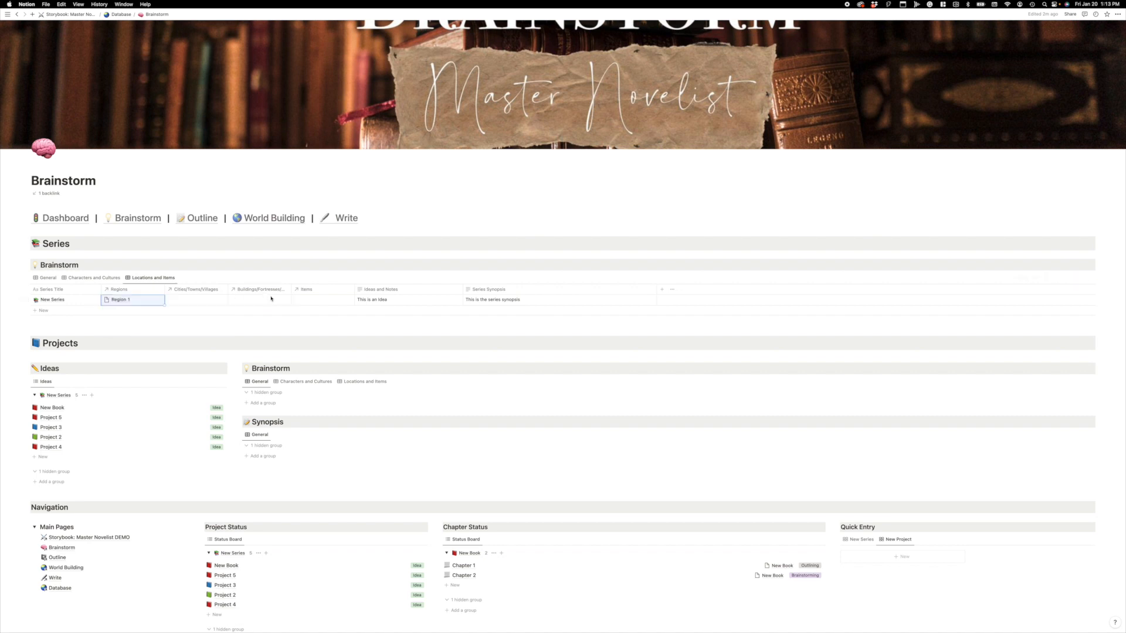
pyautogui.click(179, 293)
pyautogui.click(260, 300)
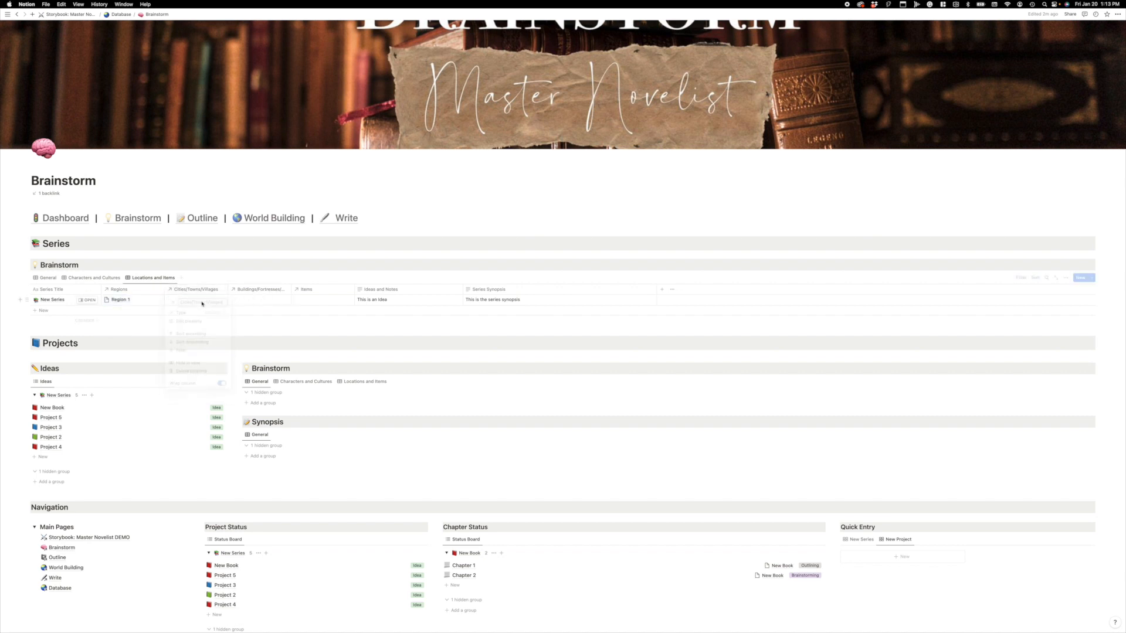
# - Link City 1, Village 1 and Town 1 to New Series as its cities, towns and villages
pyautogui.click(202, 302)
pyautogui.click(198, 326)
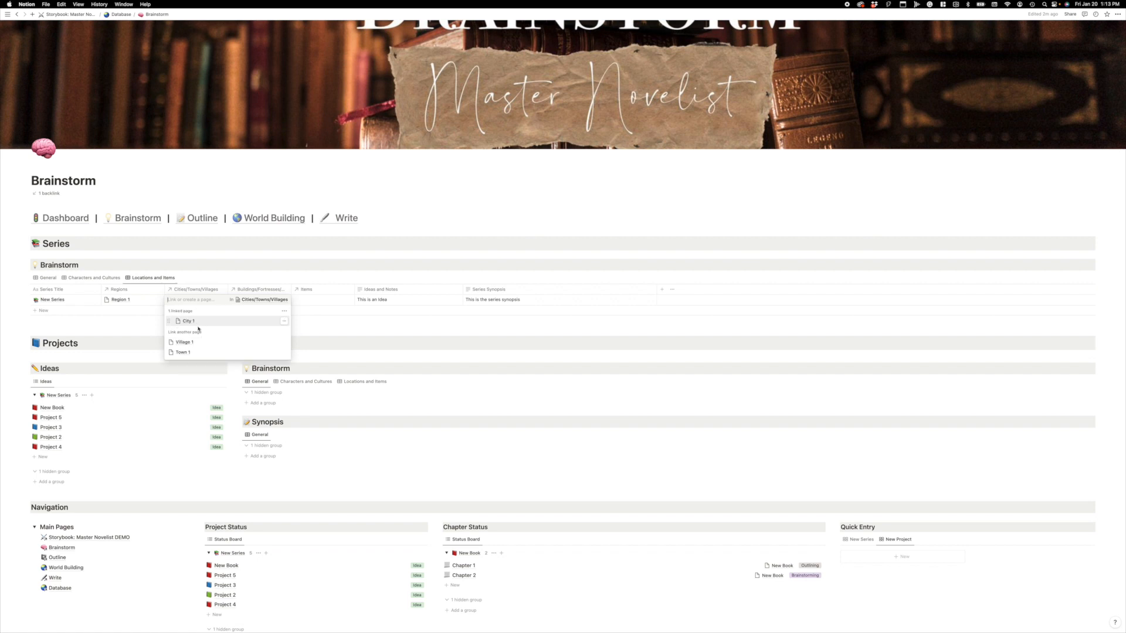
pyautogui.click(185, 342)
pyautogui.click(186, 352)
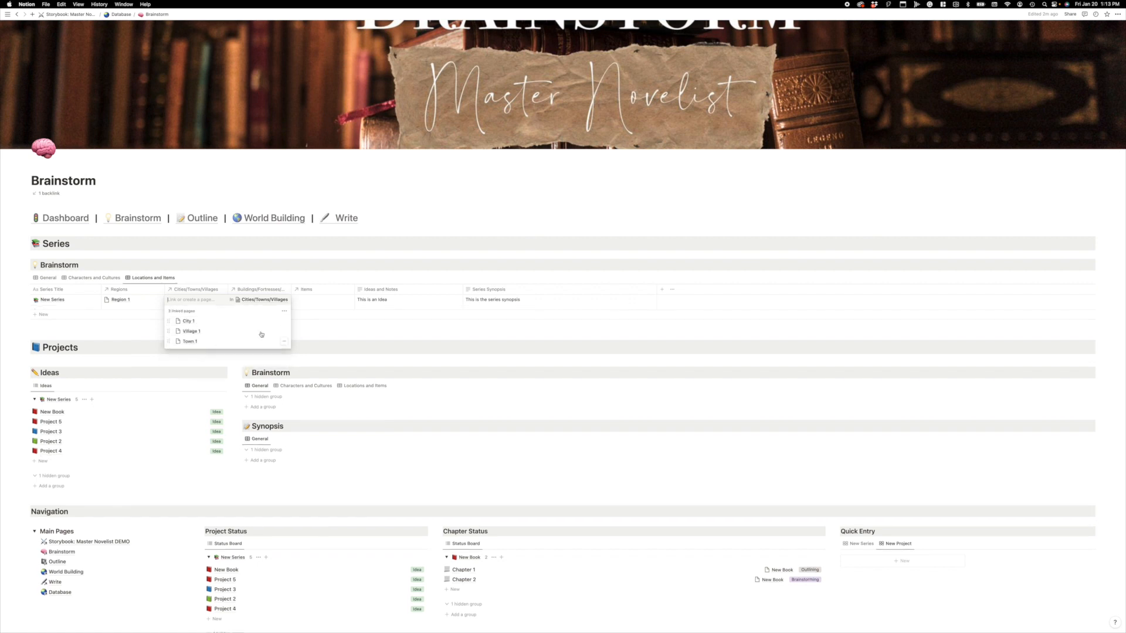
pyautogui.click(317, 307)
# - Link Building 1, Fortress 1 and Monument 1 to New Series as its buildings, fortresses and monuments
pyautogui.click(269, 305)
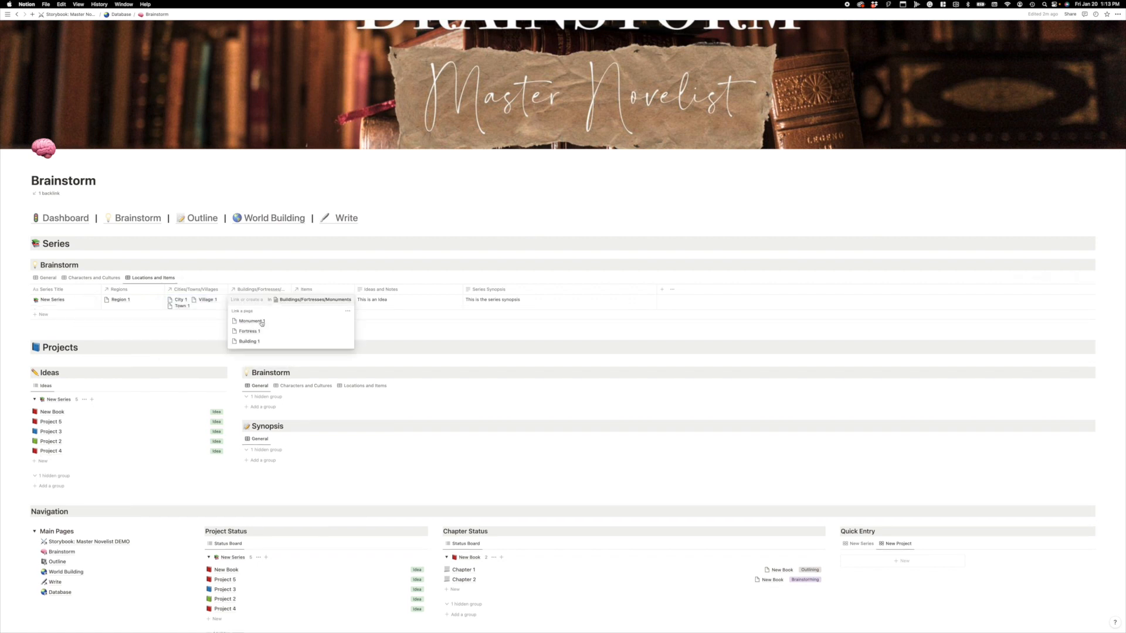
pyautogui.click(253, 341)
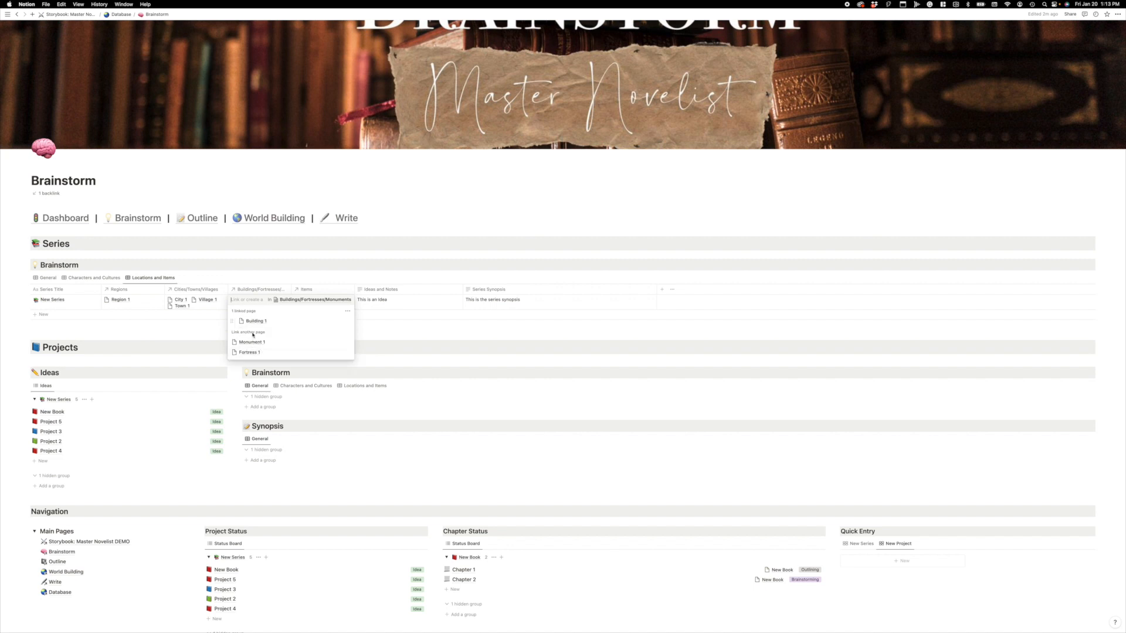
pyautogui.click(254, 352)
pyautogui.click(255, 352)
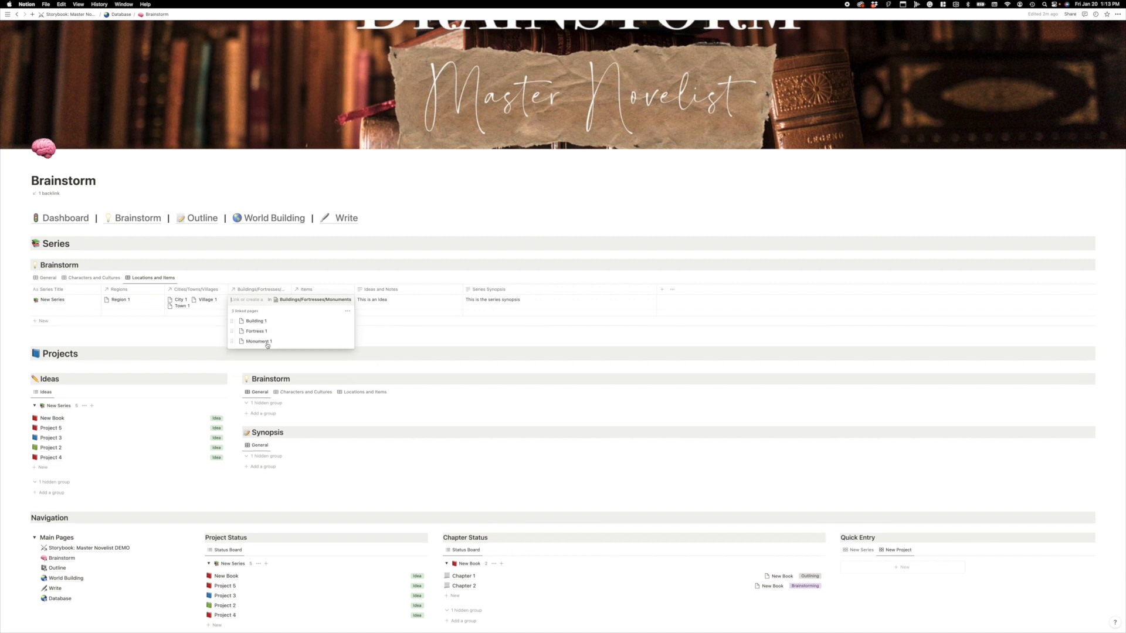
pyautogui.click(391, 306)
# - Link Item 1 to New Series and preview the item's own page
pyautogui.click(314, 305)
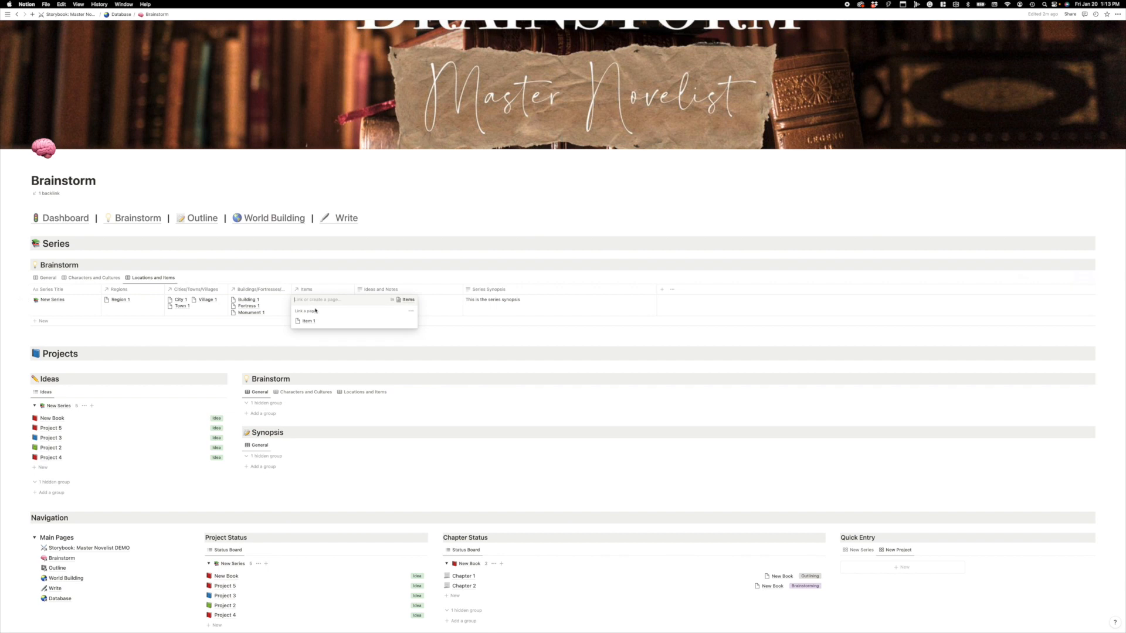
pyautogui.click(314, 322)
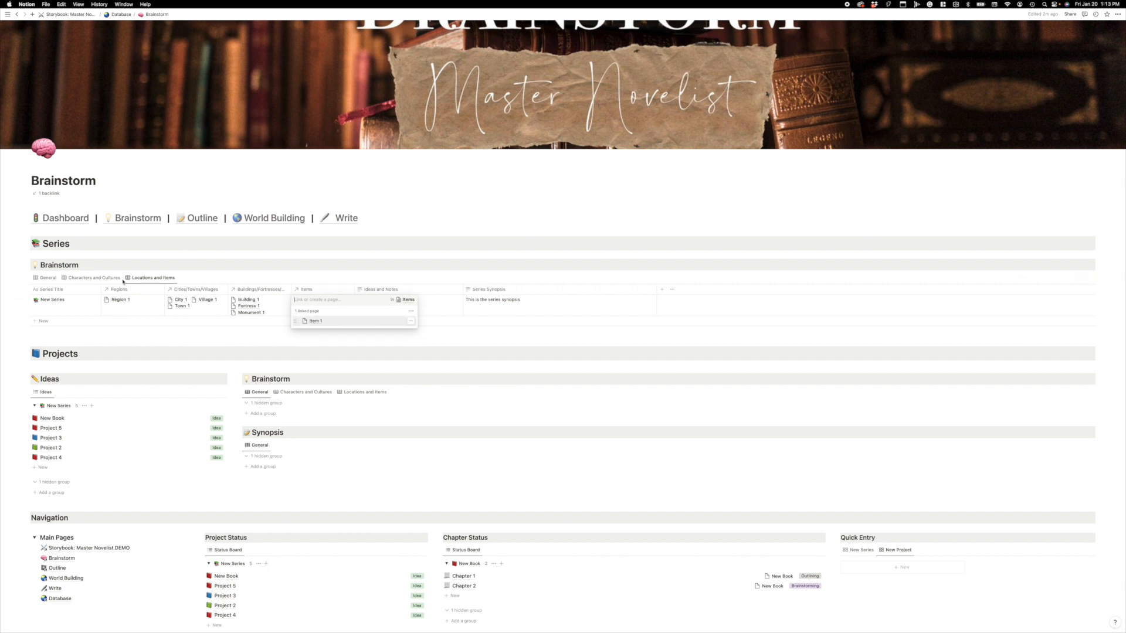
pyautogui.click(316, 321)
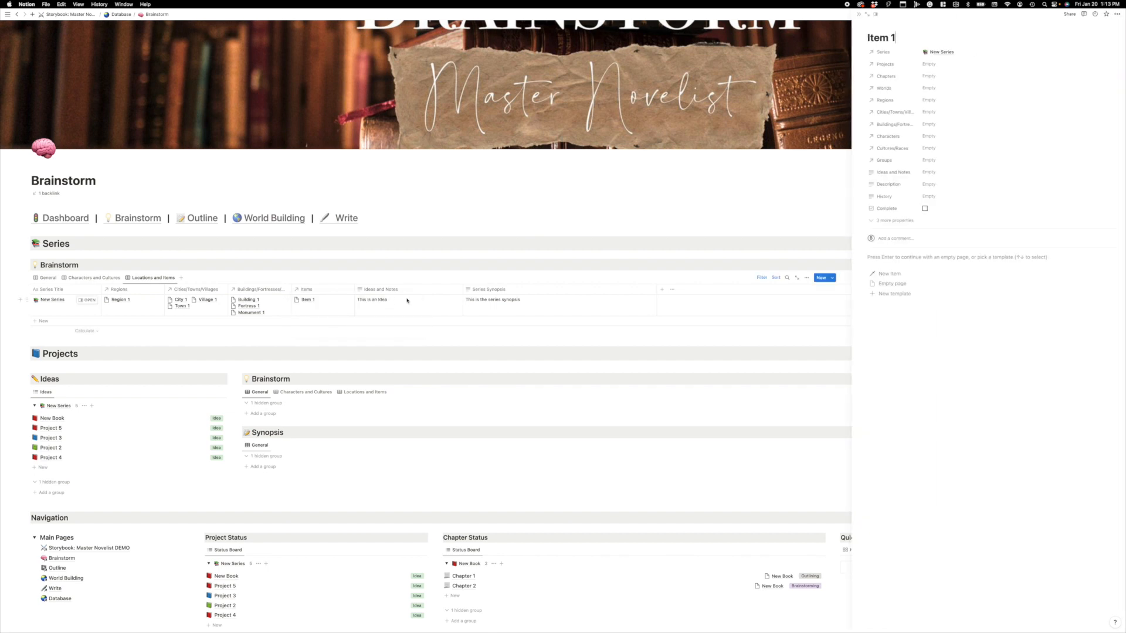
pyautogui.click(373, 275)
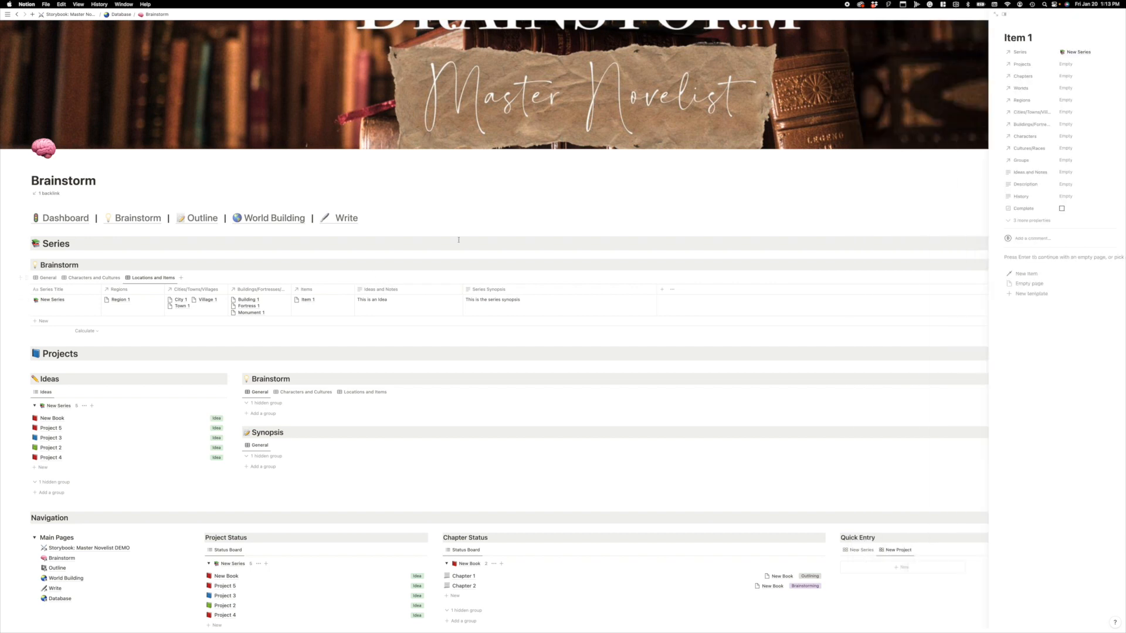
# - Compare the series' General view with its Characters and Cultures view in the Series Brainstorm table
pyautogui.click(96, 278)
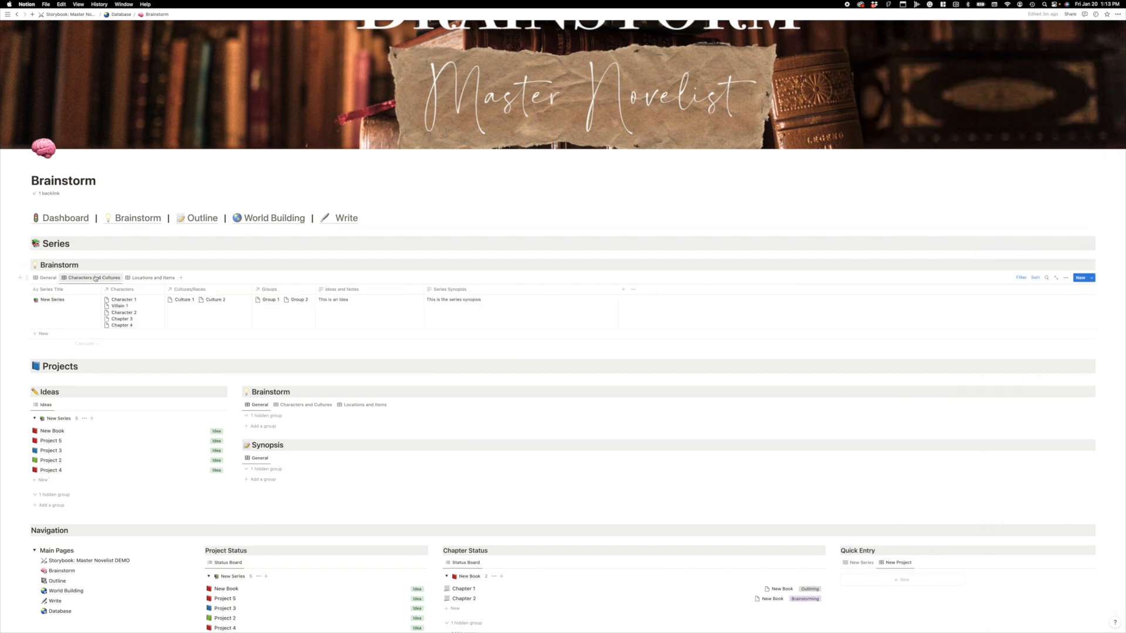
pyautogui.click(49, 279)
pyautogui.click(100, 279)
pyautogui.click(46, 278)
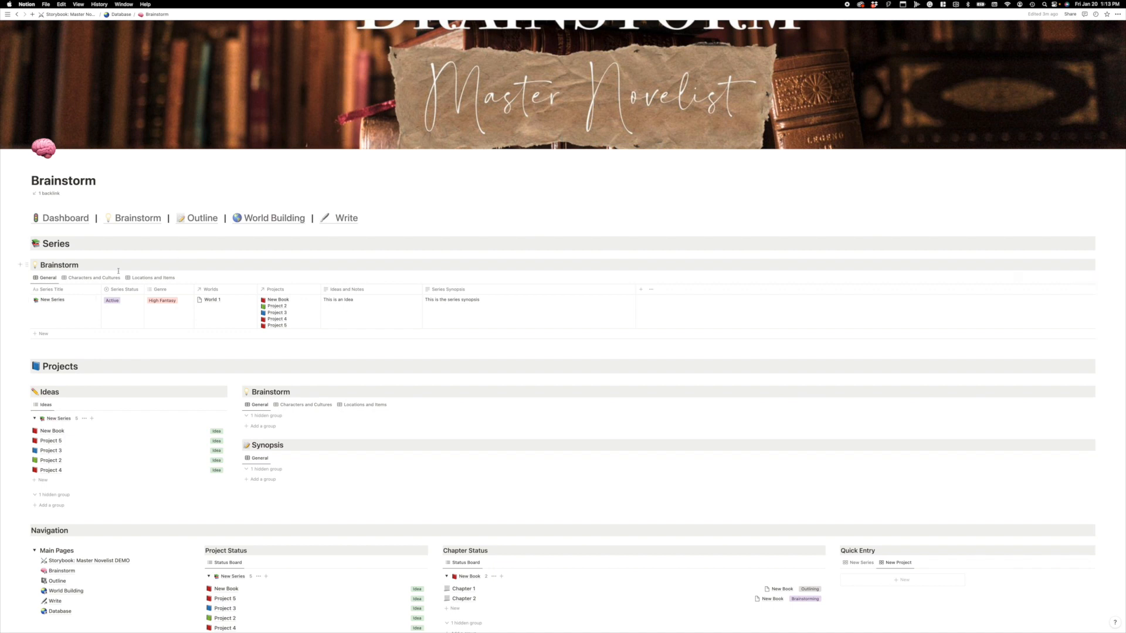
pyautogui.click(94, 278)
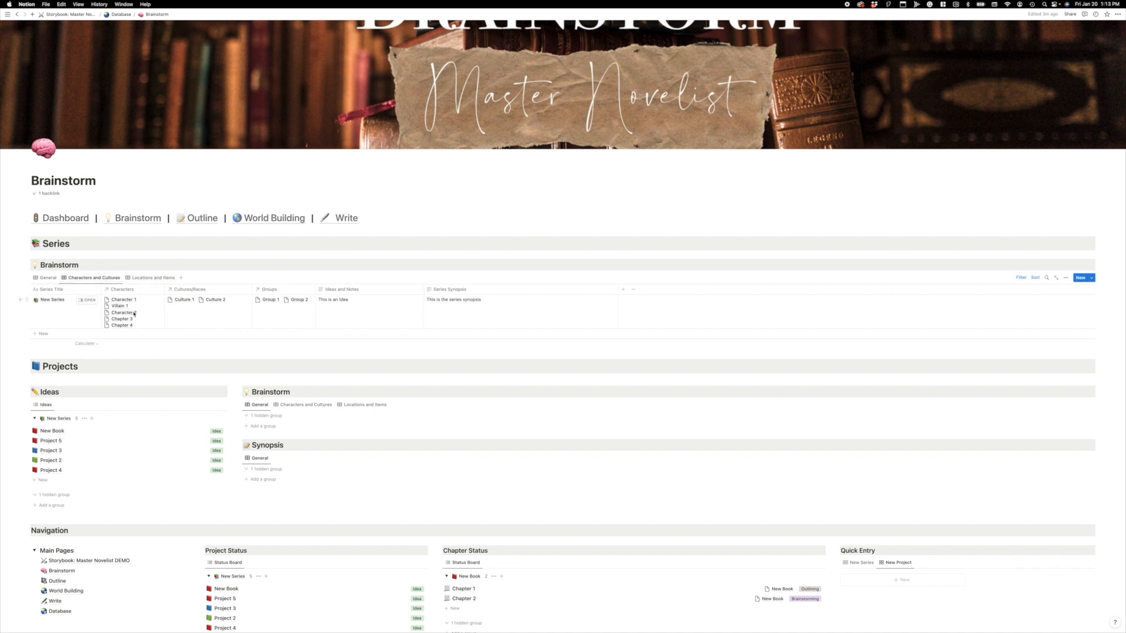
pyautogui.click(45, 278)
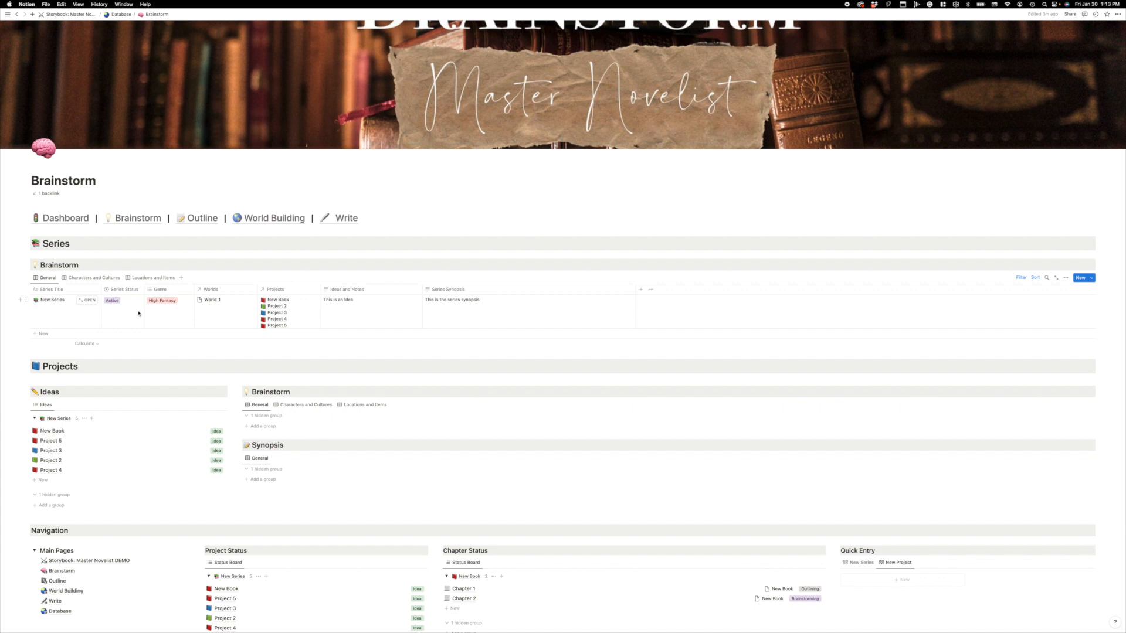
pyautogui.scroll(-5, 179, 321)
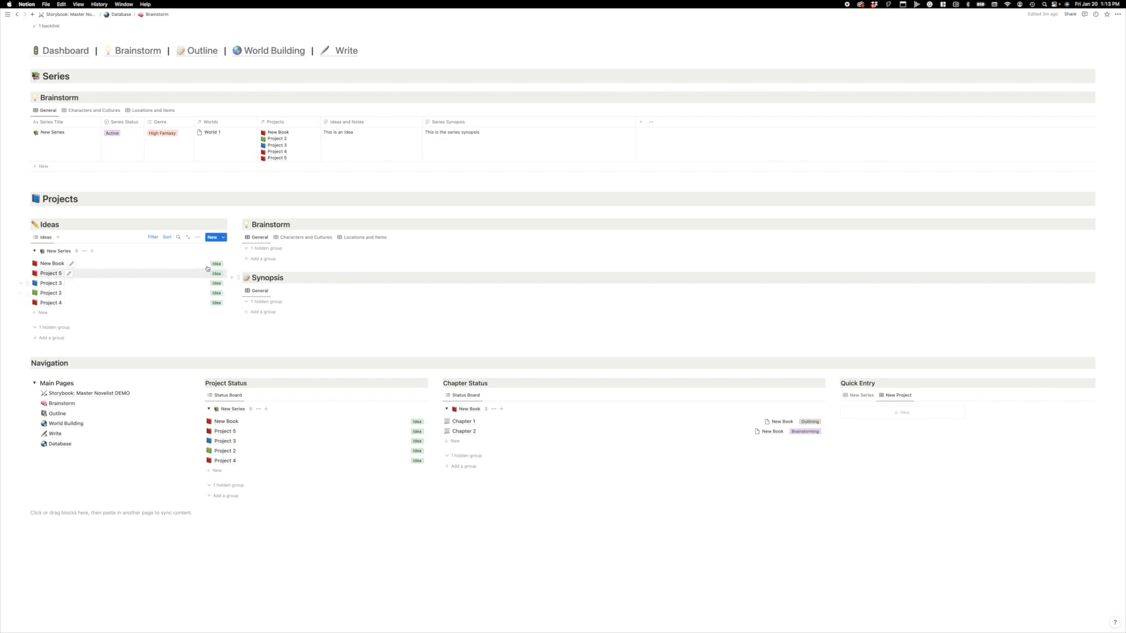
# - Check the projects on the dashboard, and inspect Project 5 and its linked series from the Brainstorm page
pyautogui.click(55, 52)
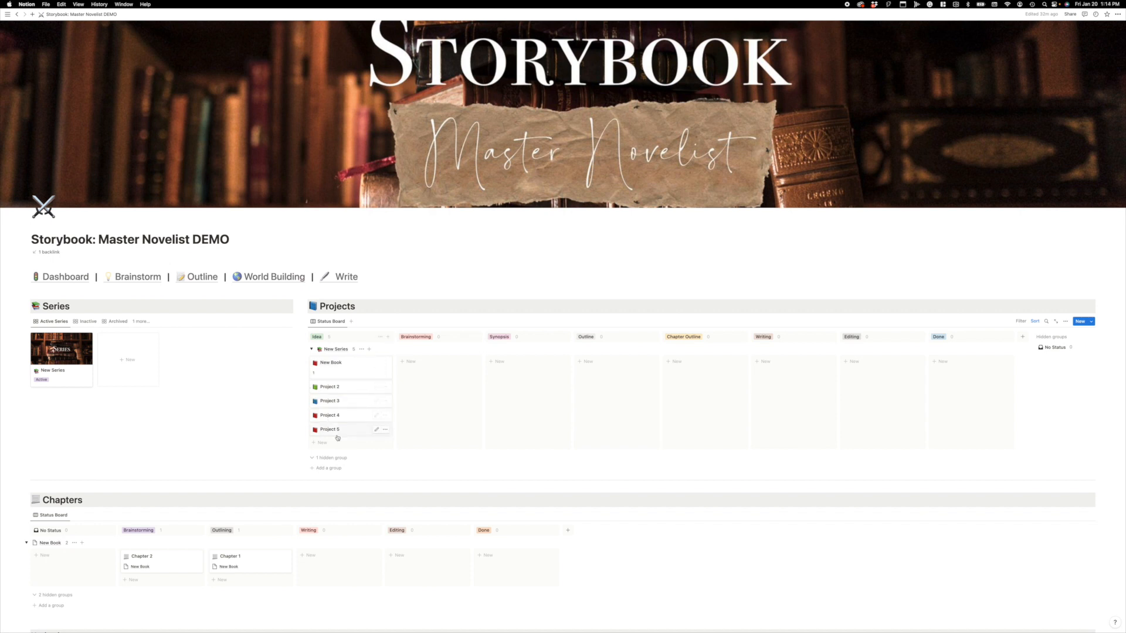
pyautogui.click(136, 277)
pyautogui.scroll(-2, 212, 383)
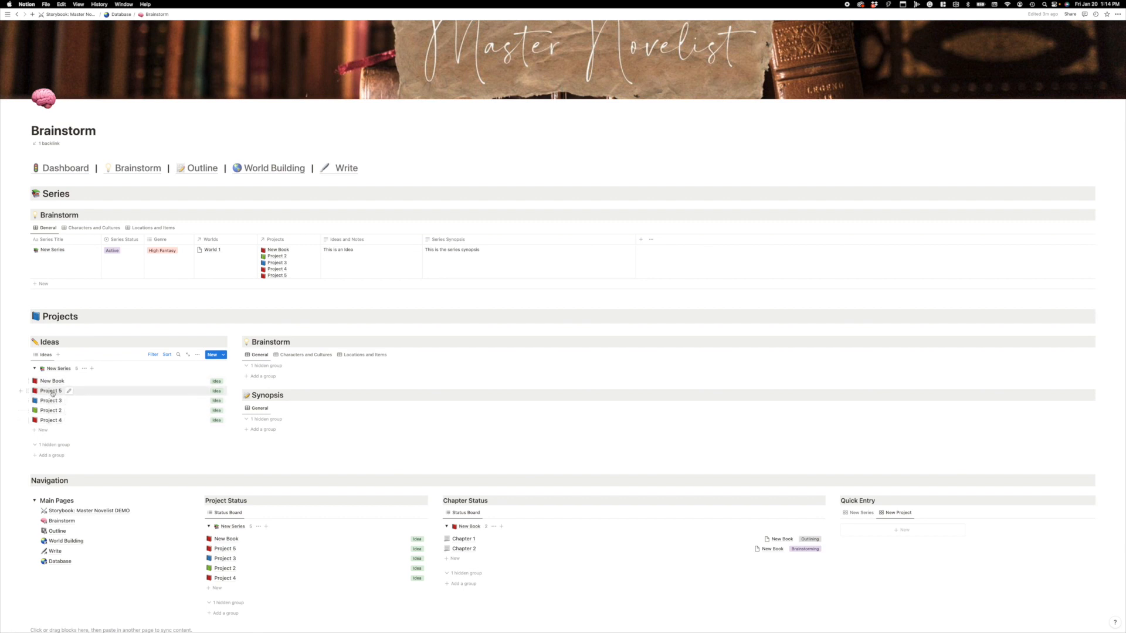
pyautogui.click(51, 391)
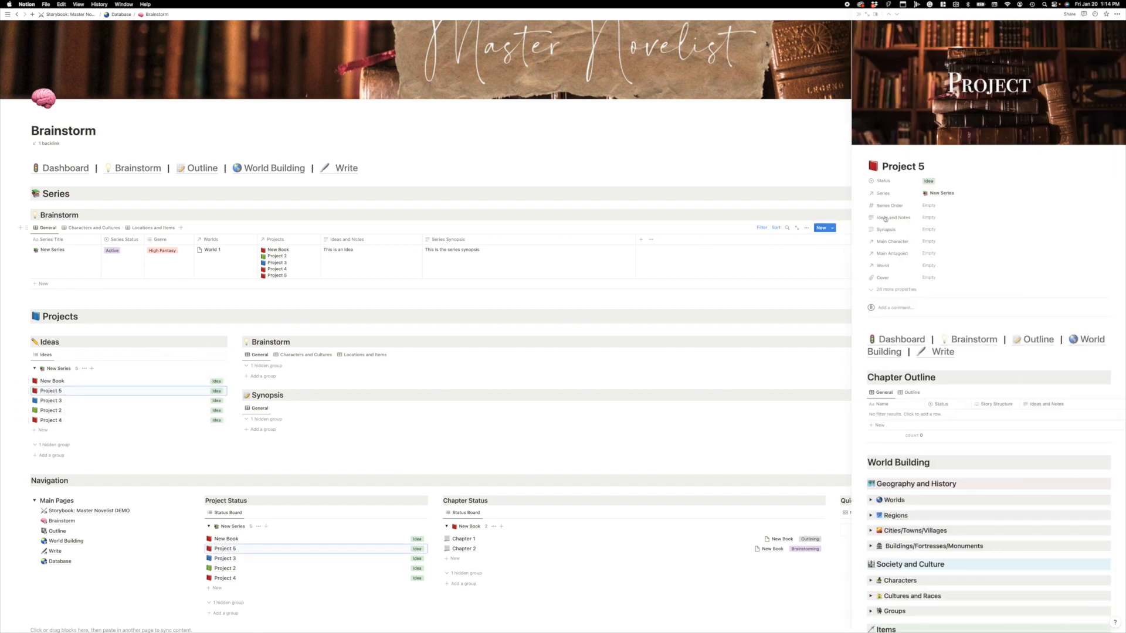
pyautogui.click(938, 193)
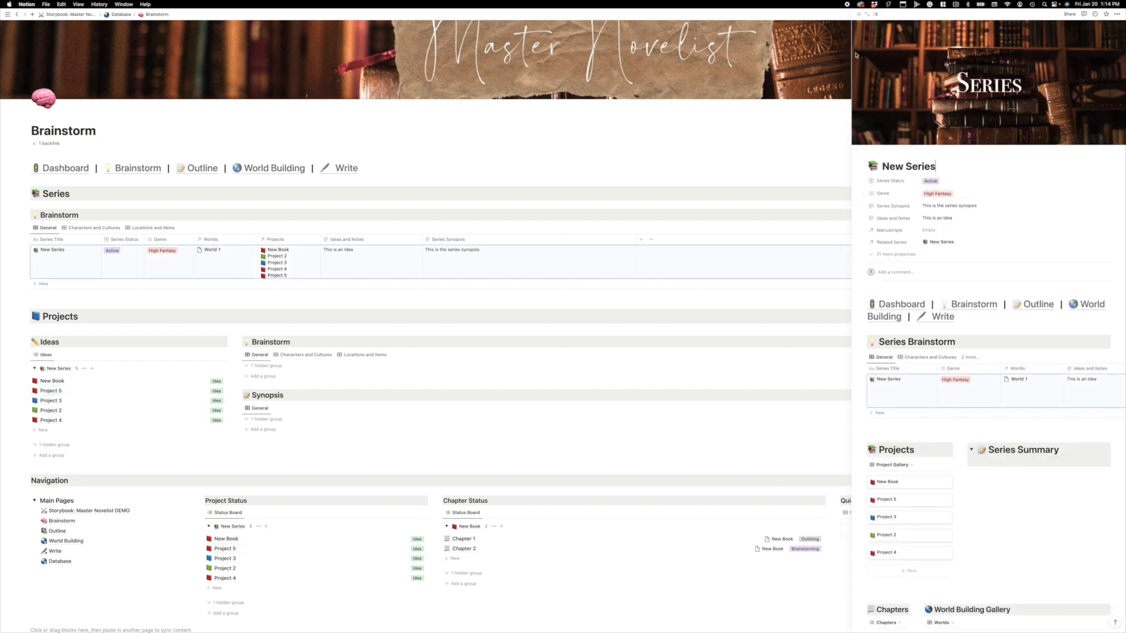
# - On the dashboard's Projects status board, add a group for a new series named "Series 2"
pyautogui.click(918, 303)
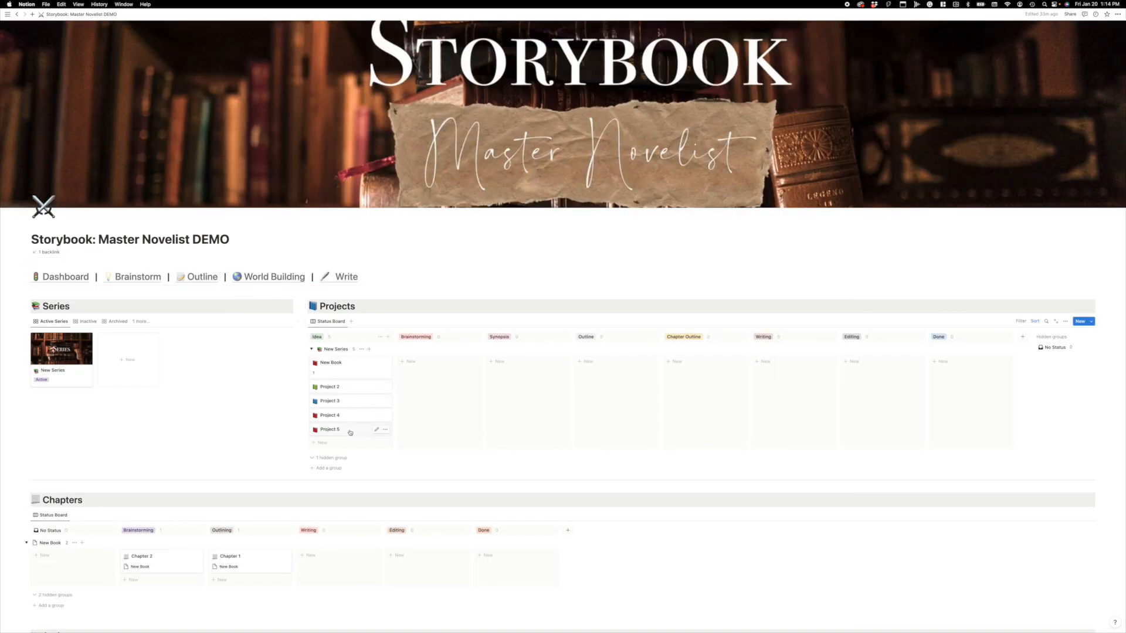
pyautogui.click(333, 468)
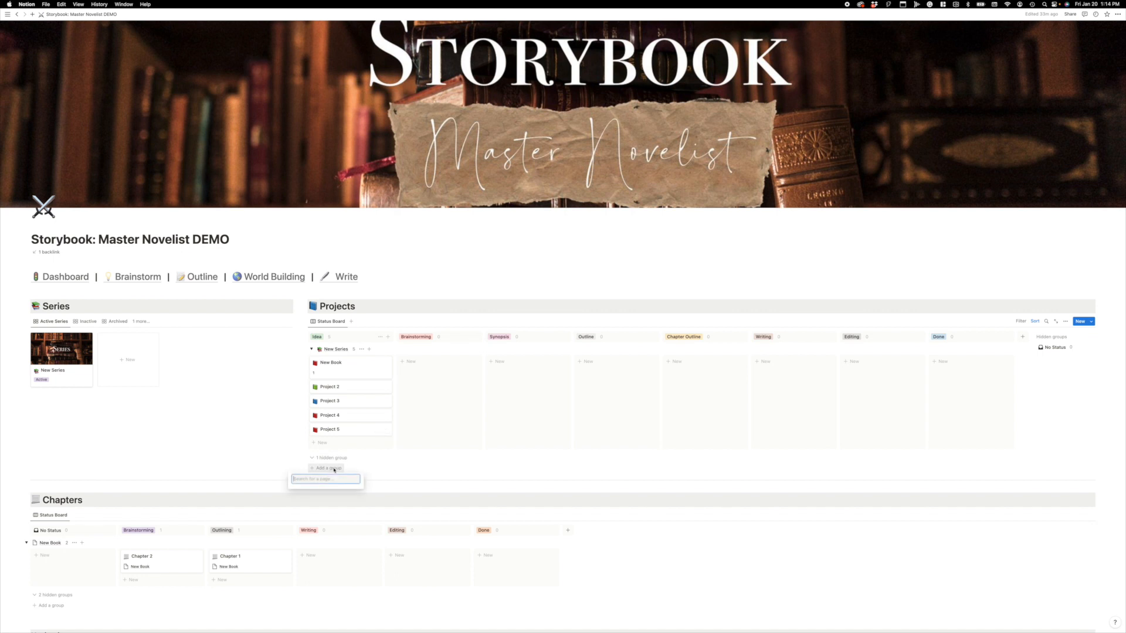
pyautogui.write('Series 2')
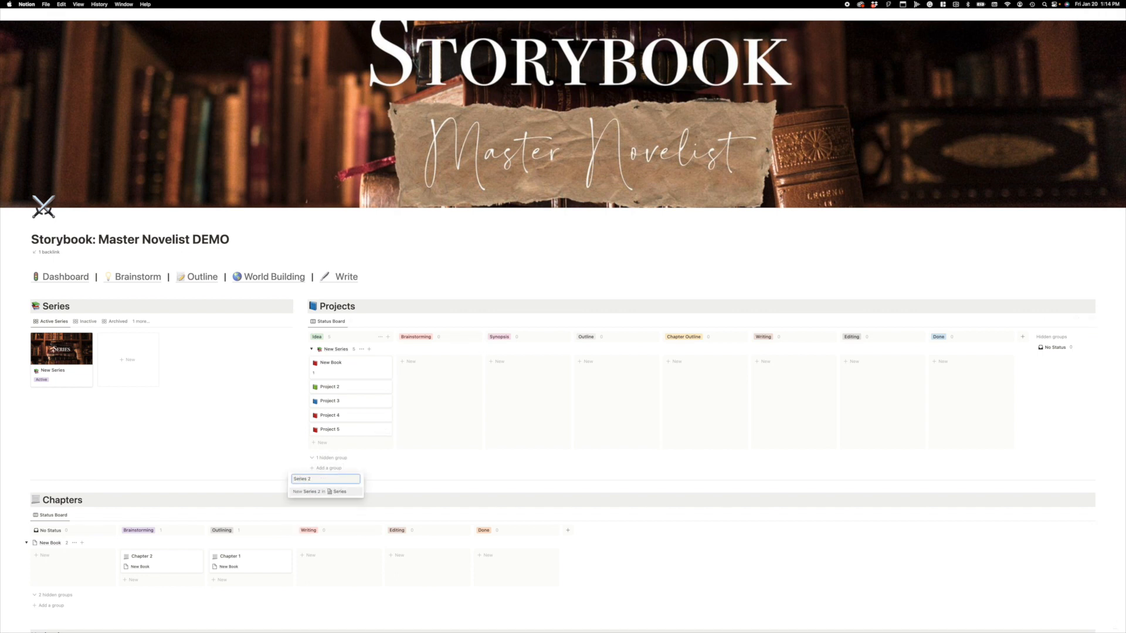
pyautogui.click(326, 491)
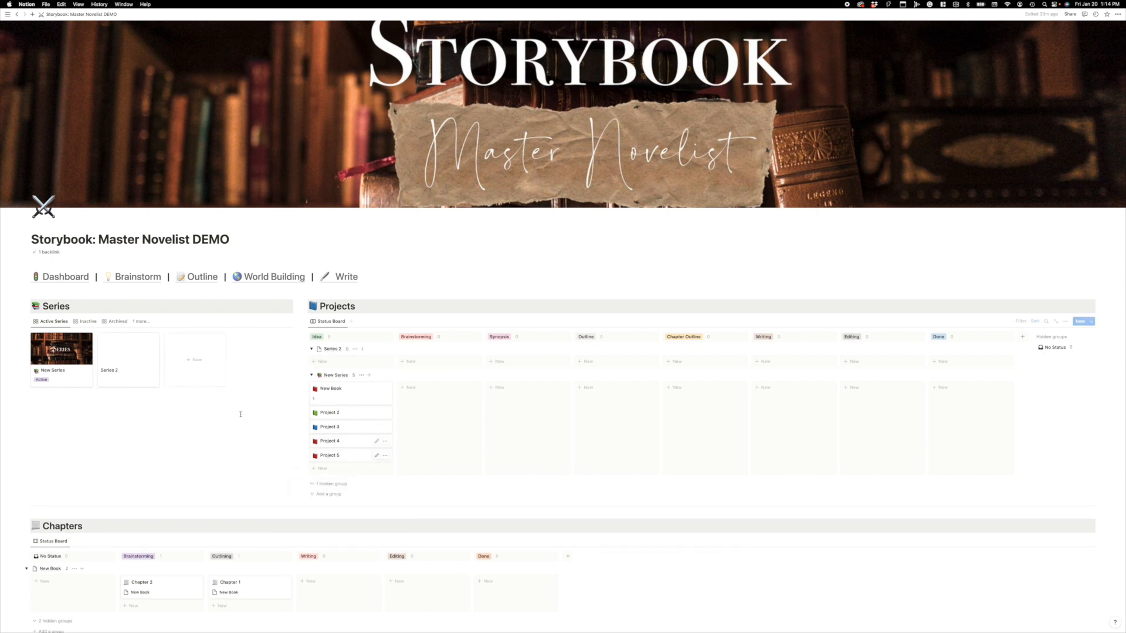
# - Move Project 5 from the New Series group into the Series 2 group, keeping it under Idea
pyautogui.click(330, 494)
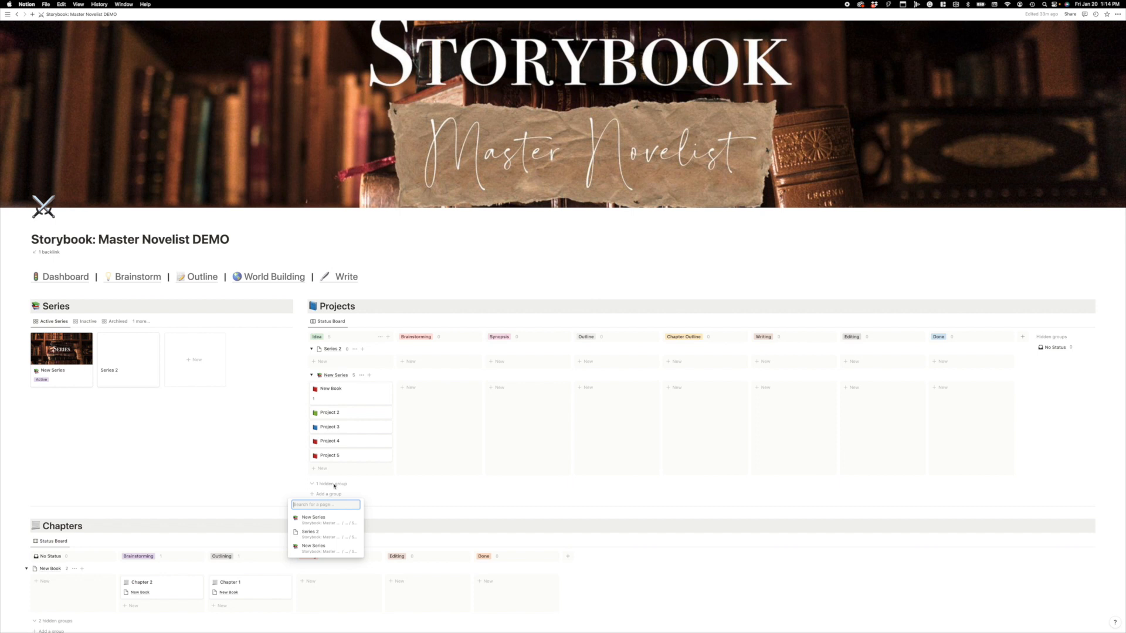
pyautogui.click(284, 468)
pyautogui.moveTo(327, 457); pyautogui.dragTo(330, 363)
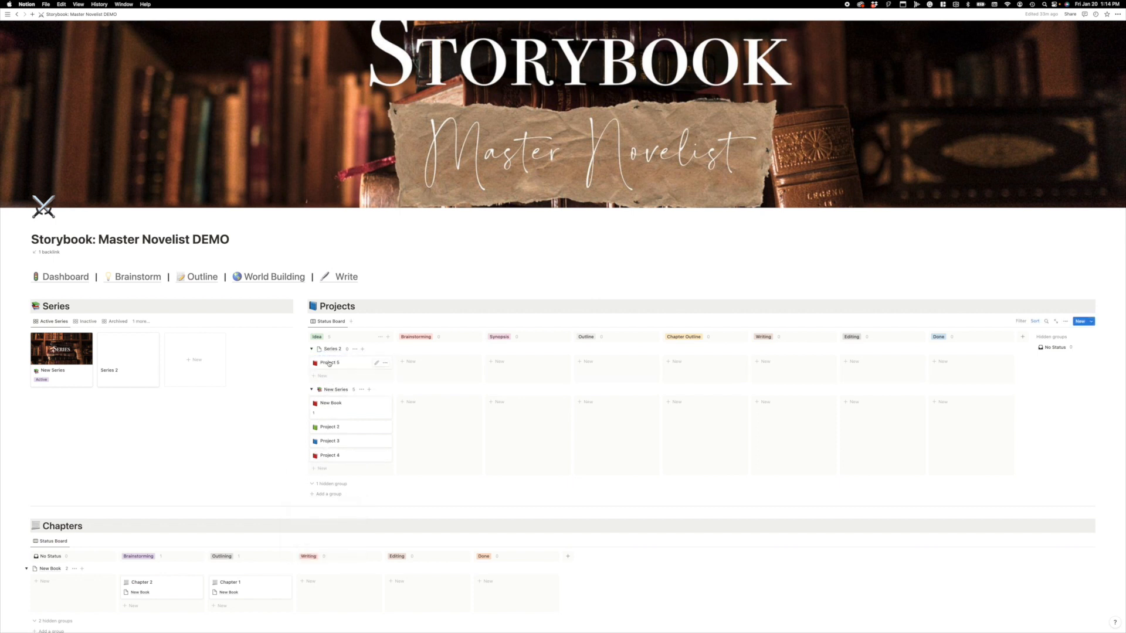
# - Apply the series template to the Series 2 page and return to the Brainstorm page
pyautogui.click(134, 367)
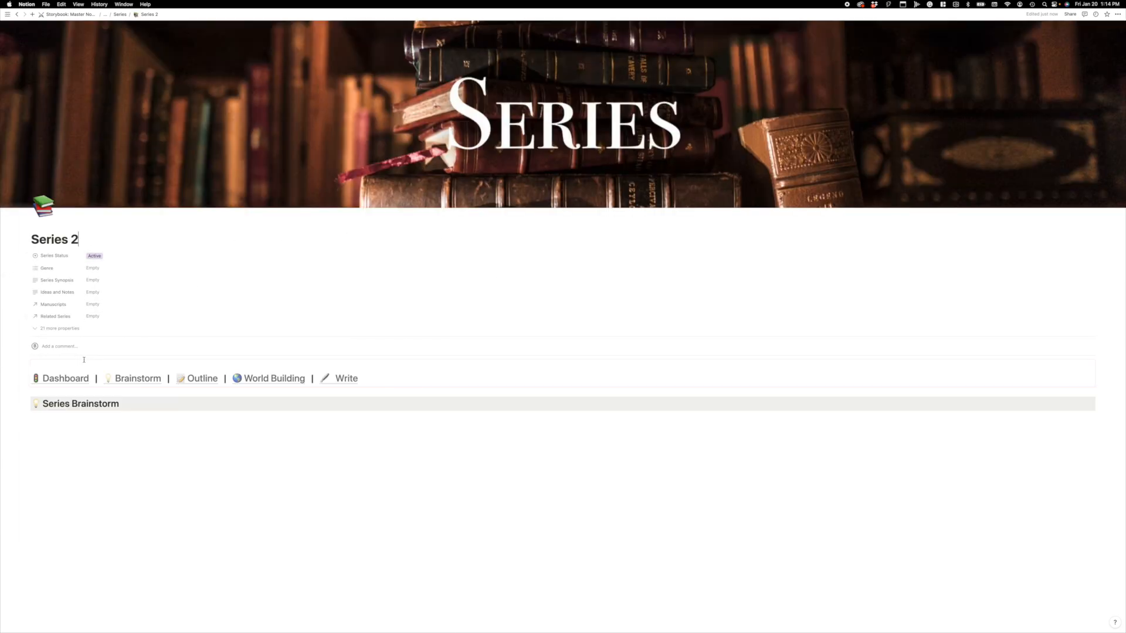
pyautogui.click(135, 378)
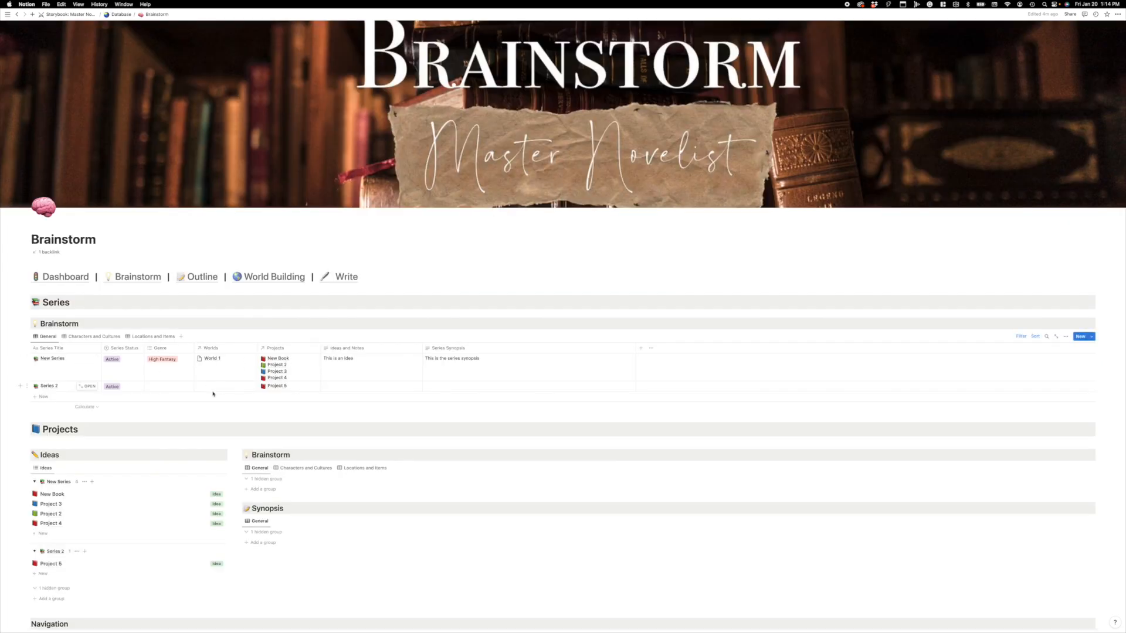
# - Review the project Ideas list grouped by series and collapse its Series 2 group
pyautogui.scroll(-3, 213, 394)
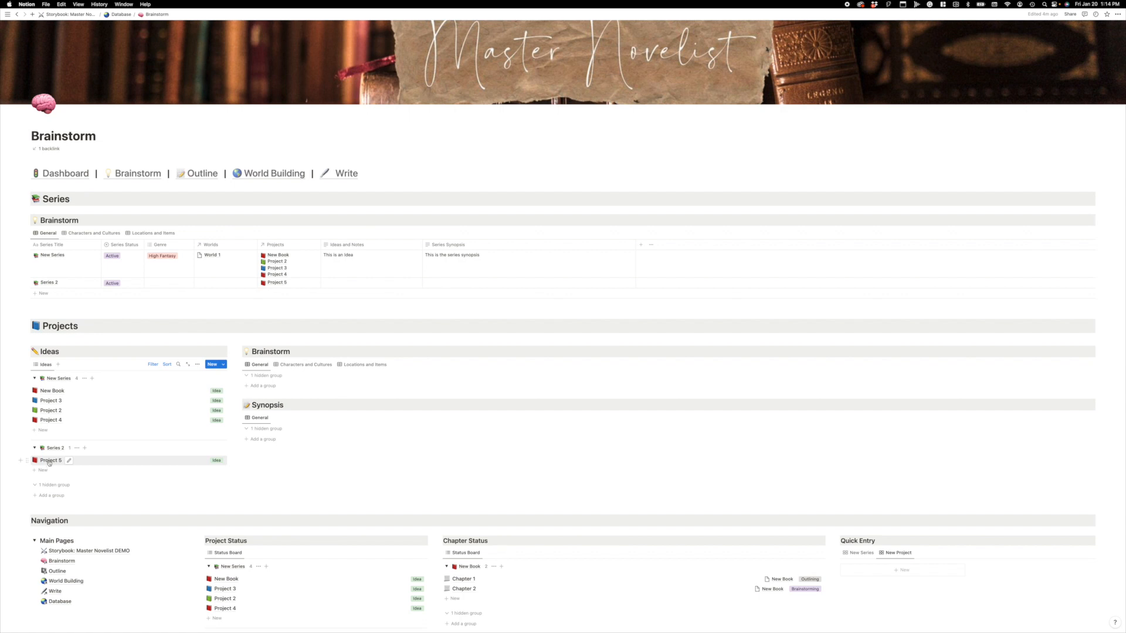
pyautogui.moveTo(51, 462)
pyautogui.mouseDown()
pyautogui.moveTo(49, 428)
pyautogui.moveTo(51, 461)
pyautogui.mouseUp()
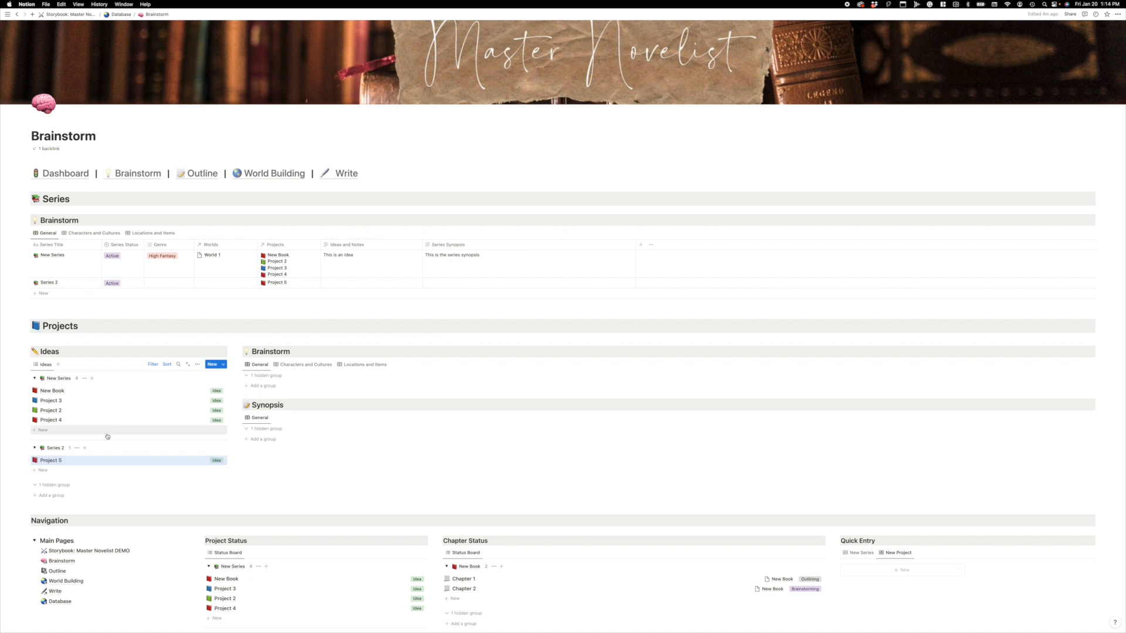
pyautogui.scroll(-2, 50, 460)
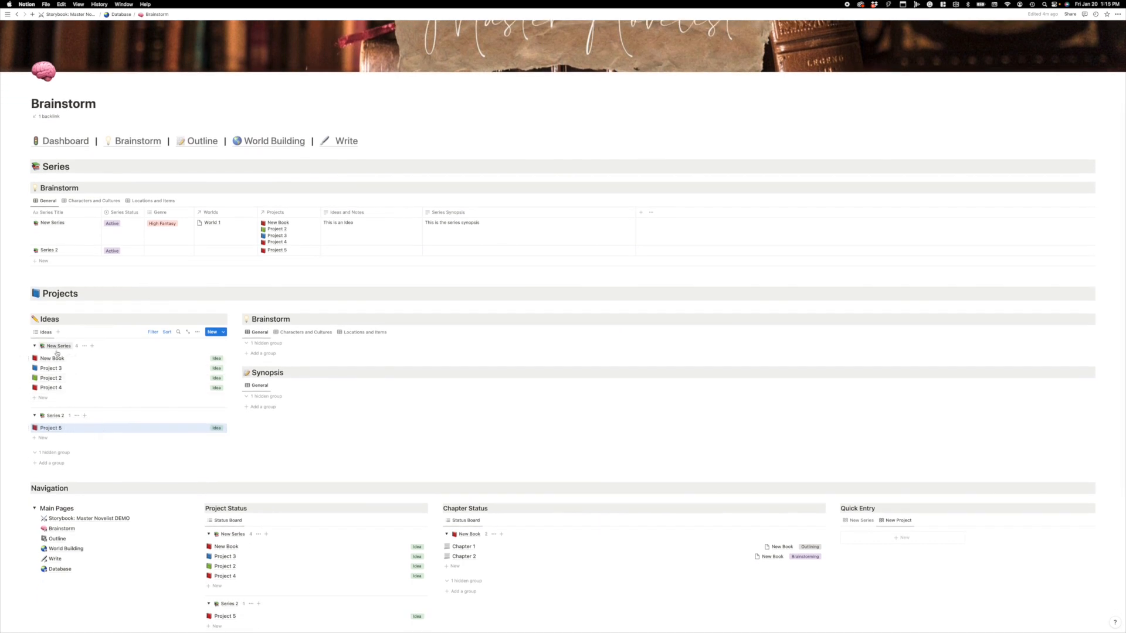
pyautogui.scroll(-1, 82, 370)
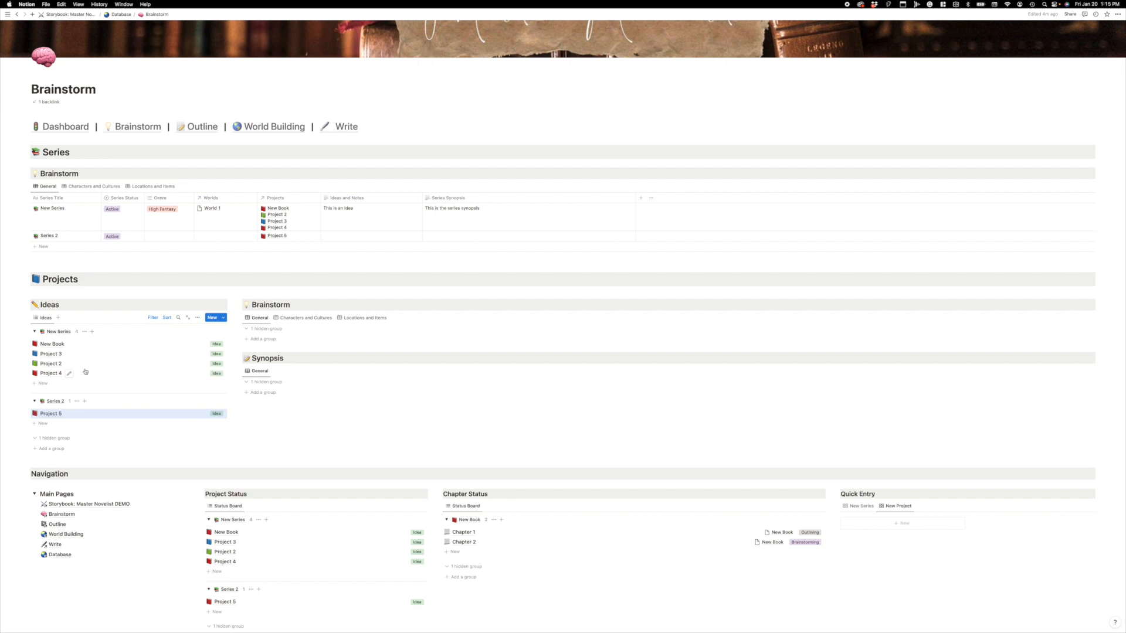
pyautogui.click(34, 402)
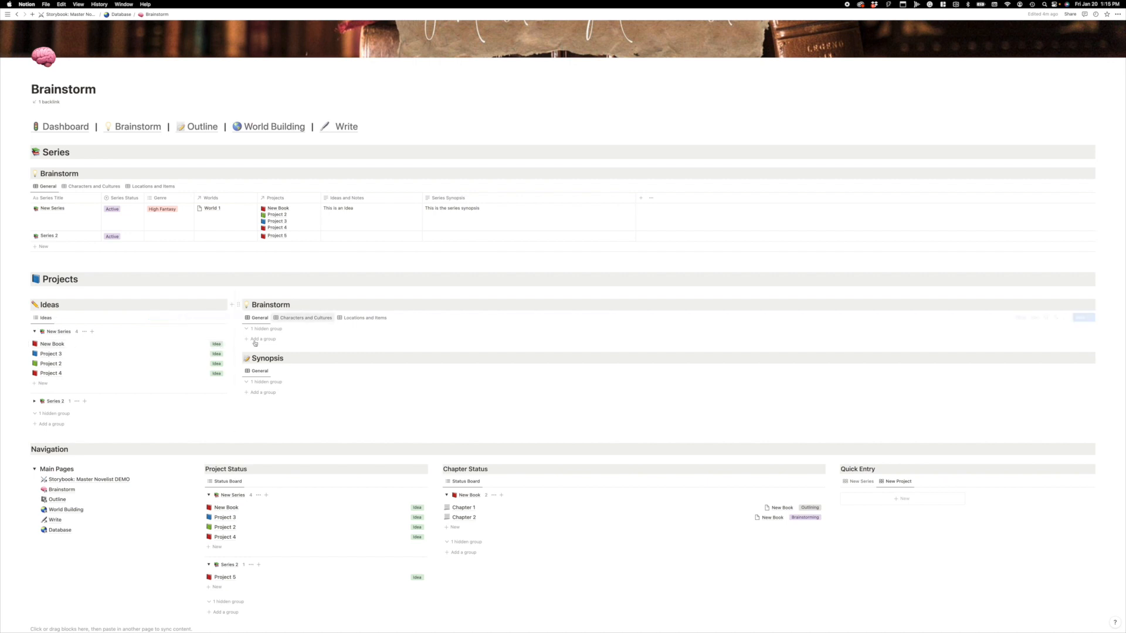
# - Set New Book's status to Brainstorming and enter "This is a project idea" in its Ideas and Notes
pyautogui.click(218, 343)
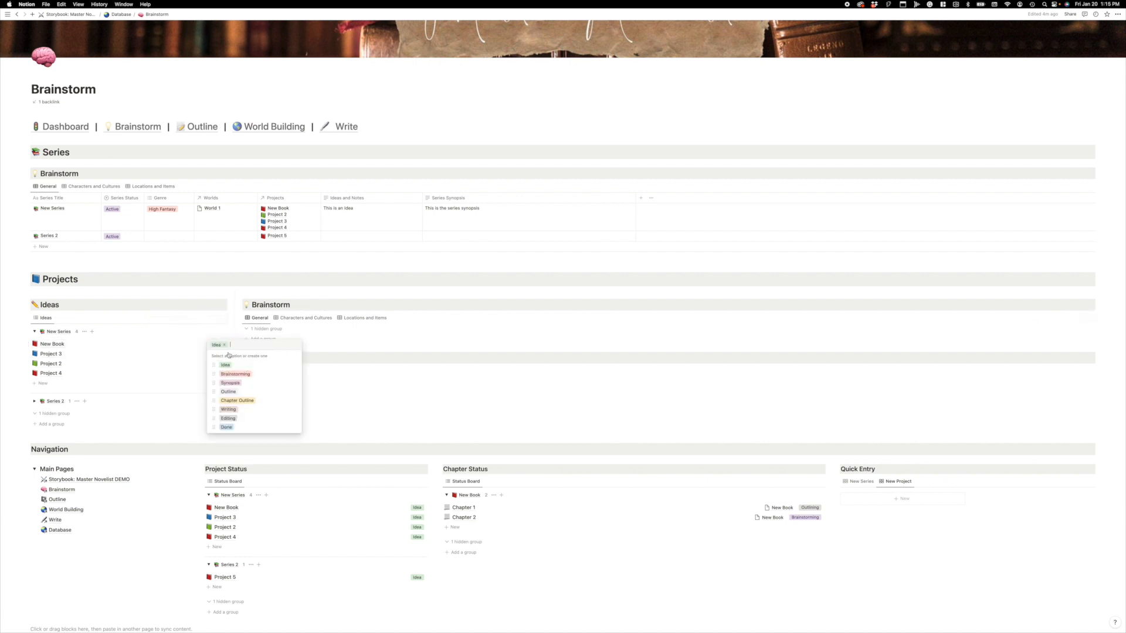
pyautogui.click(235, 374)
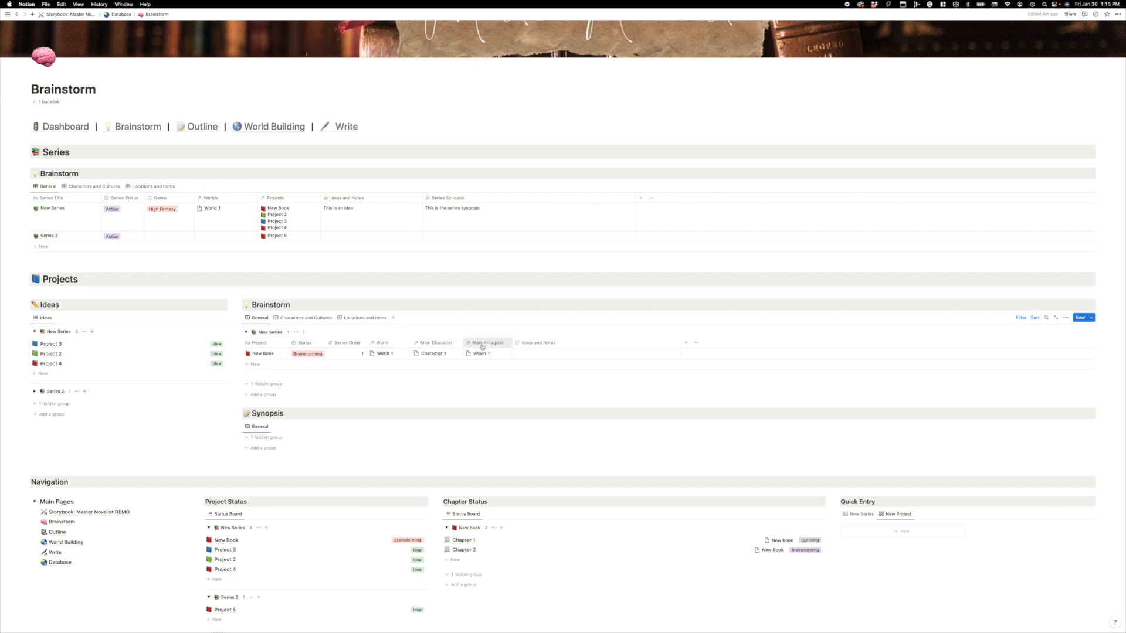
pyautogui.click(562, 358)
pyautogui.write('This is a project idea')
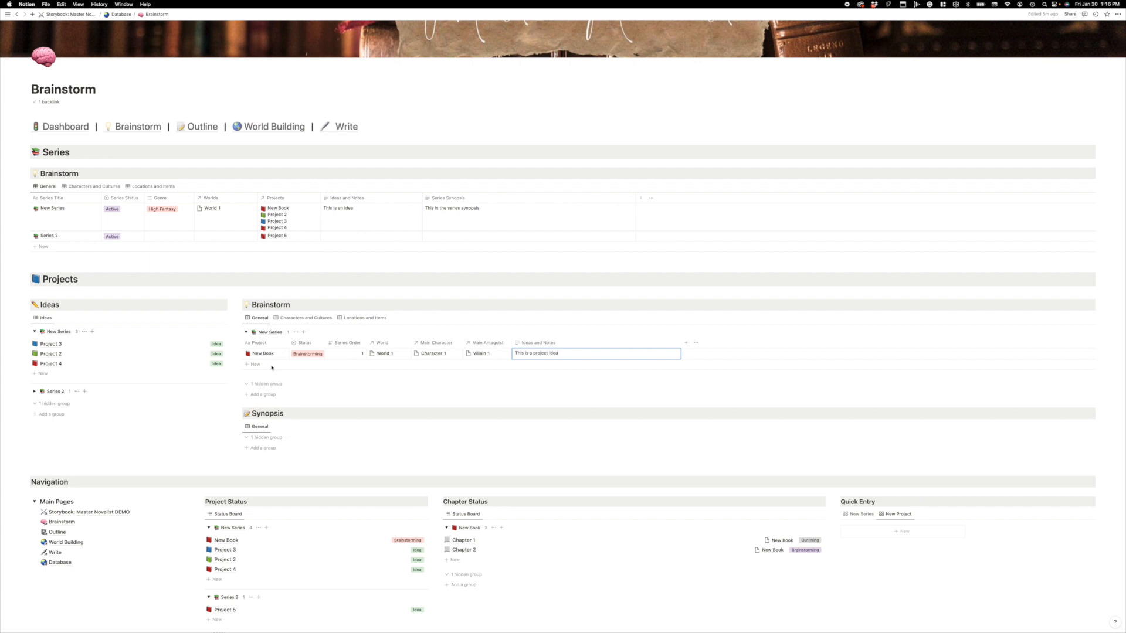
# - Link Character 1 as a supporting character of New Book in the project Brainstorm's Characters and Cultures view
pyautogui.click(305, 319)
pyautogui.click(305, 319)
pyautogui.click(332, 351)
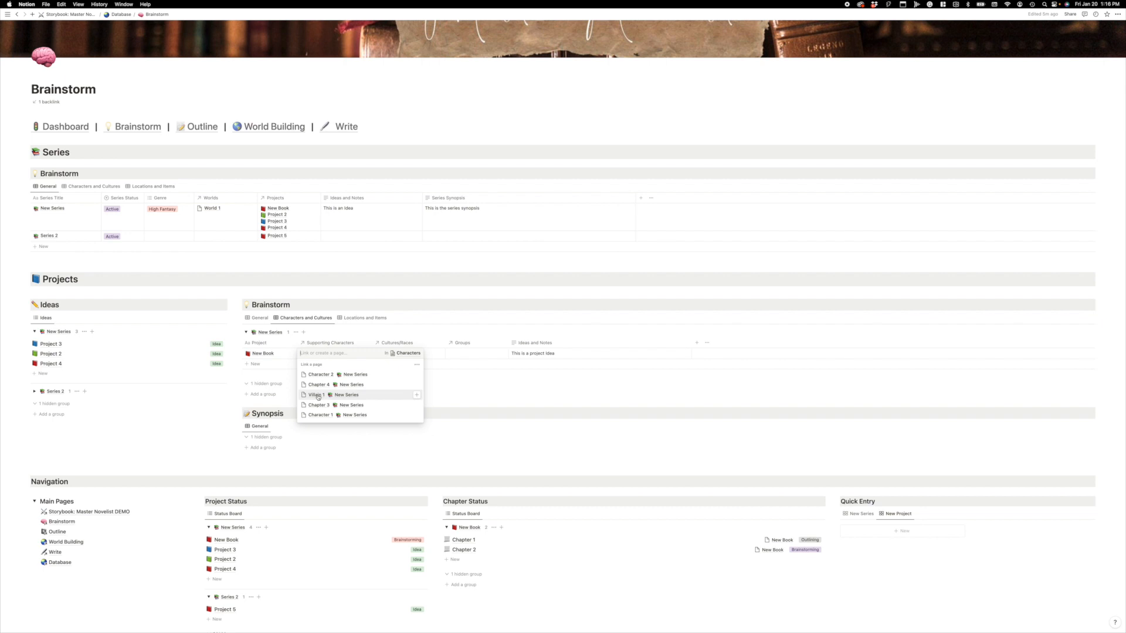
pyautogui.click(320, 415)
pyautogui.click(436, 369)
# - Link Culture 1 under Cultures/Races and Group 1 under Groups for New Book
pyautogui.click(380, 353)
pyautogui.click(392, 385)
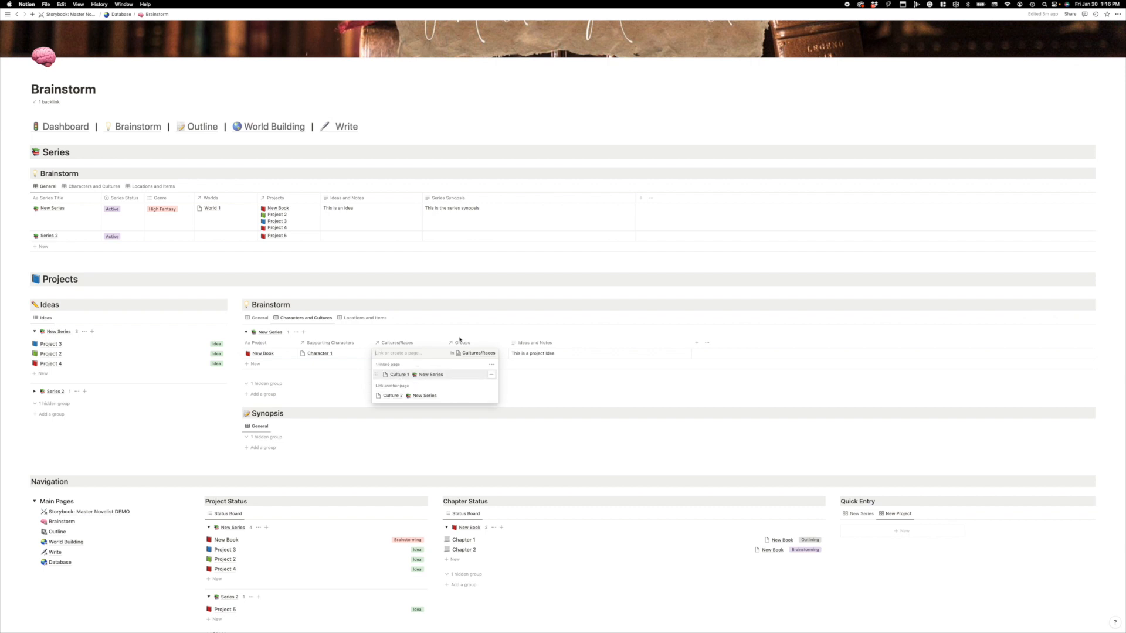
pyautogui.press('Escape')
pyautogui.click(484, 354)
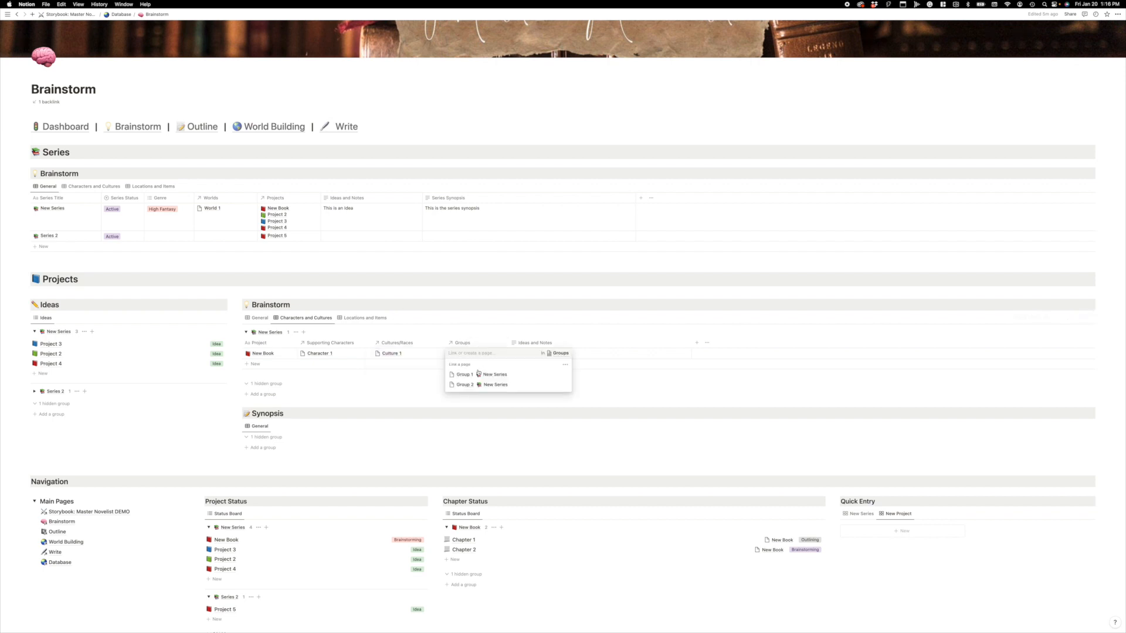
pyautogui.click(467, 376)
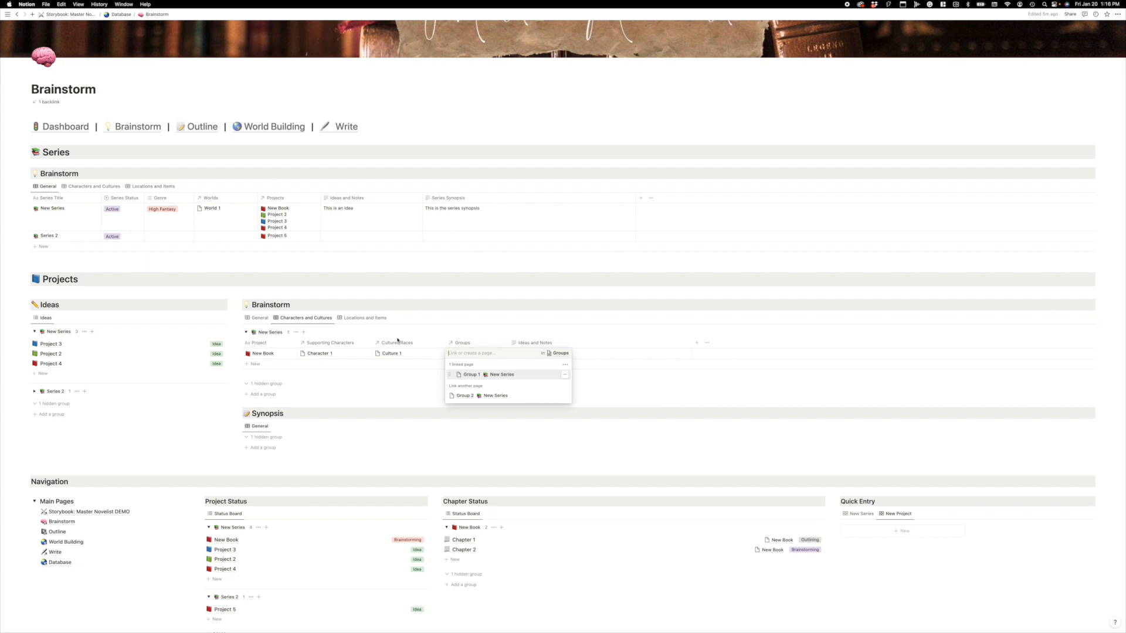
pyautogui.press('Escape')
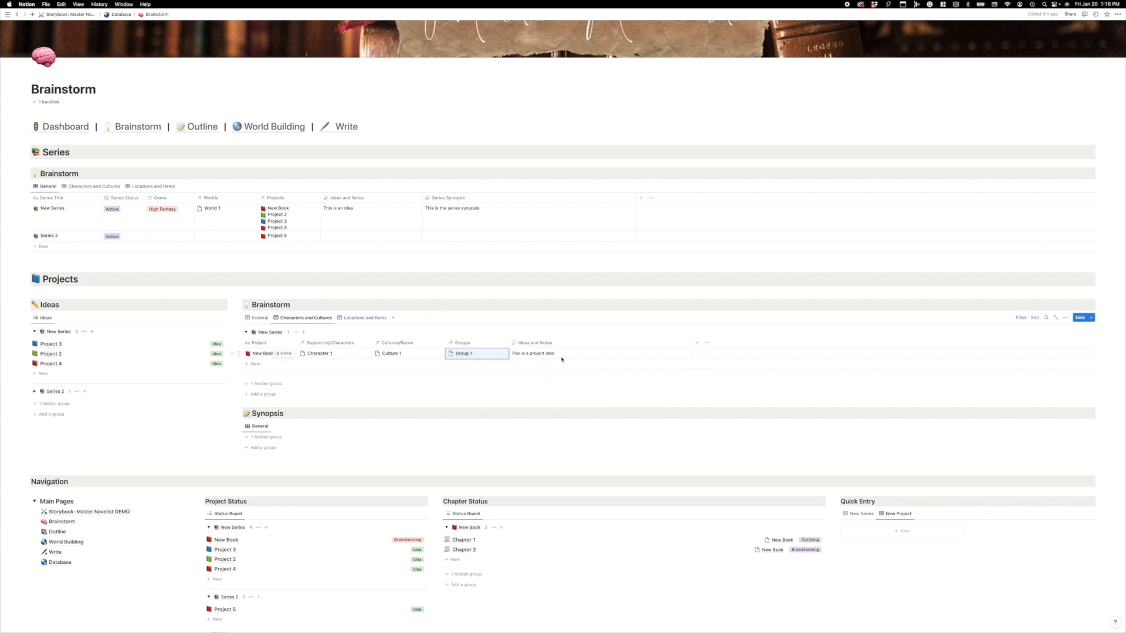
# - In the project Brainstorm's Locations and Items view, link New Book to Region 1 and to City 1 and Village 1
pyautogui.click(364, 317)
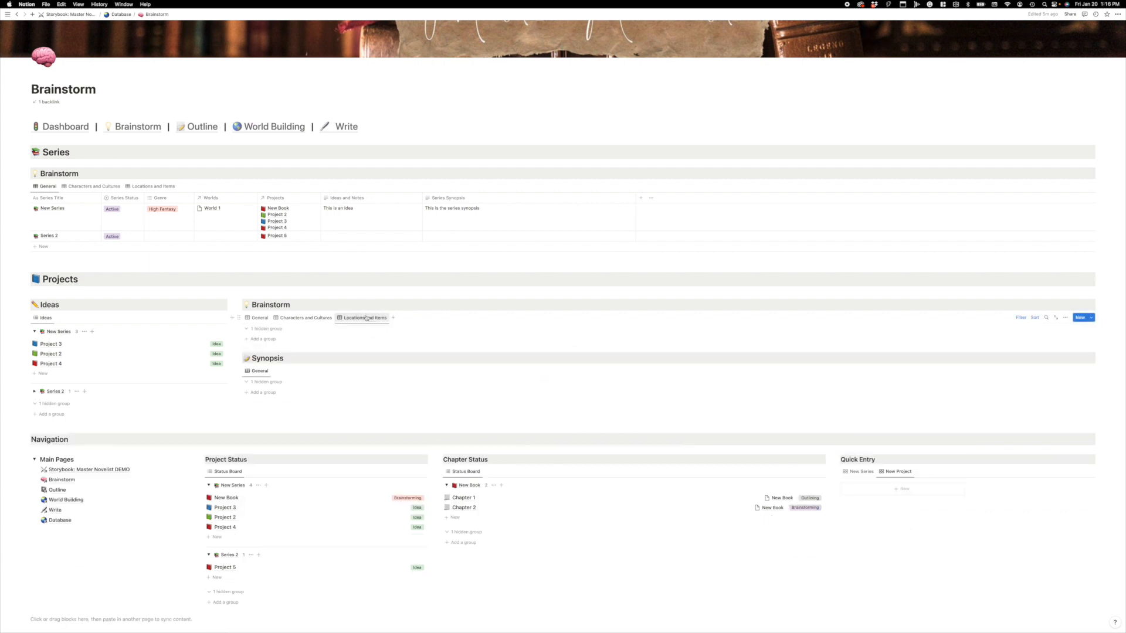
pyautogui.click(312, 354)
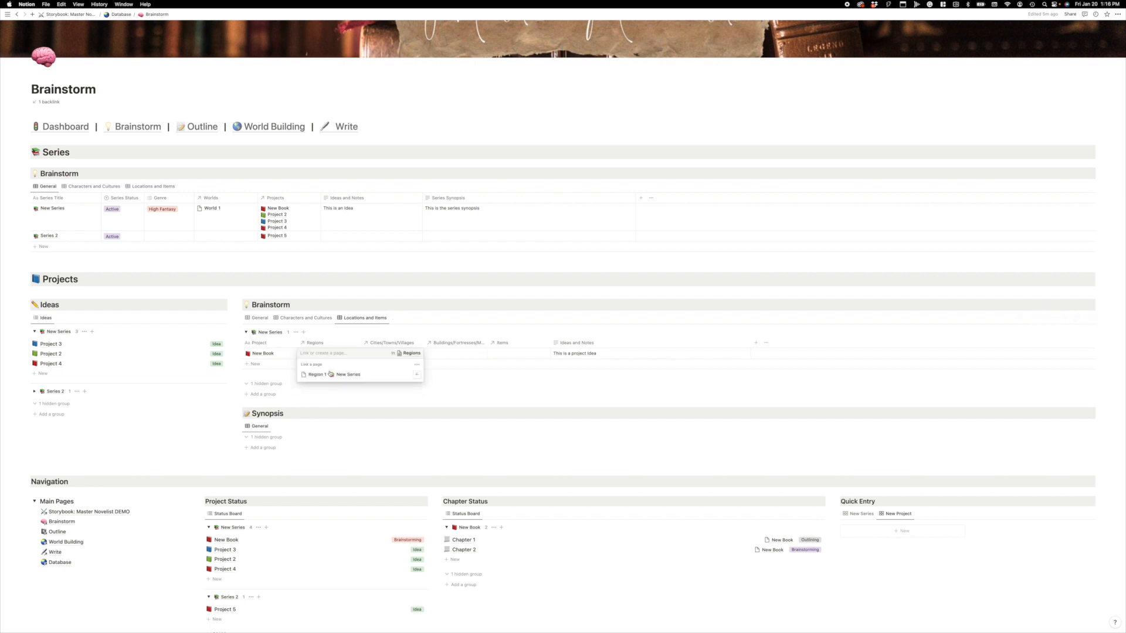
pyautogui.click(330, 378)
pyautogui.click(453, 364)
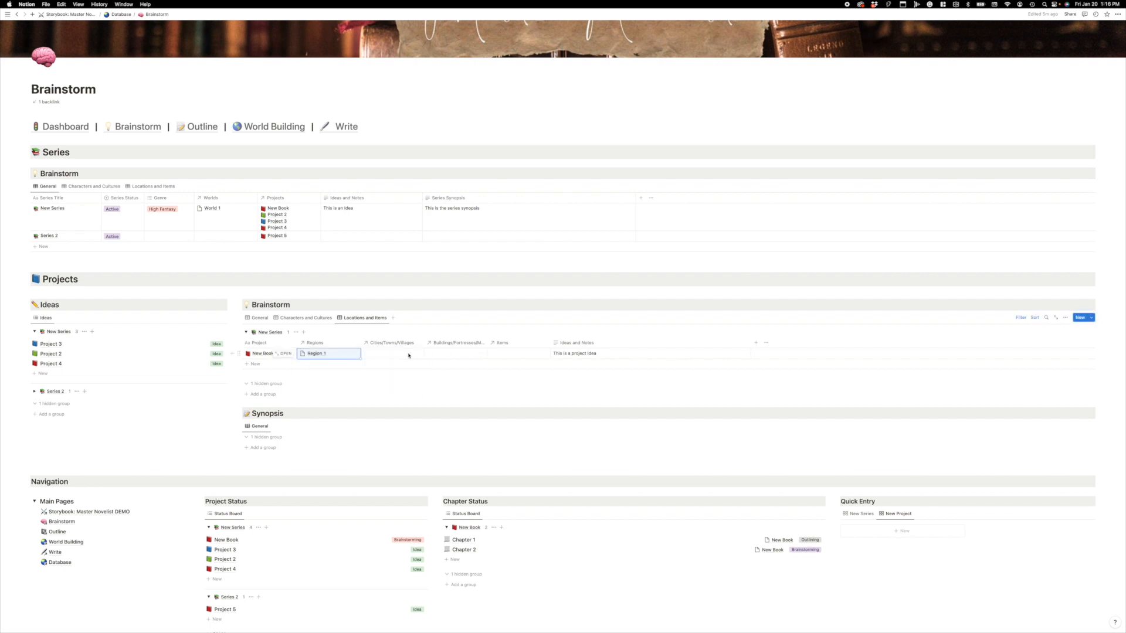
pyautogui.click(404, 353)
pyautogui.click(385, 376)
pyautogui.click(385, 395)
pyautogui.click(509, 359)
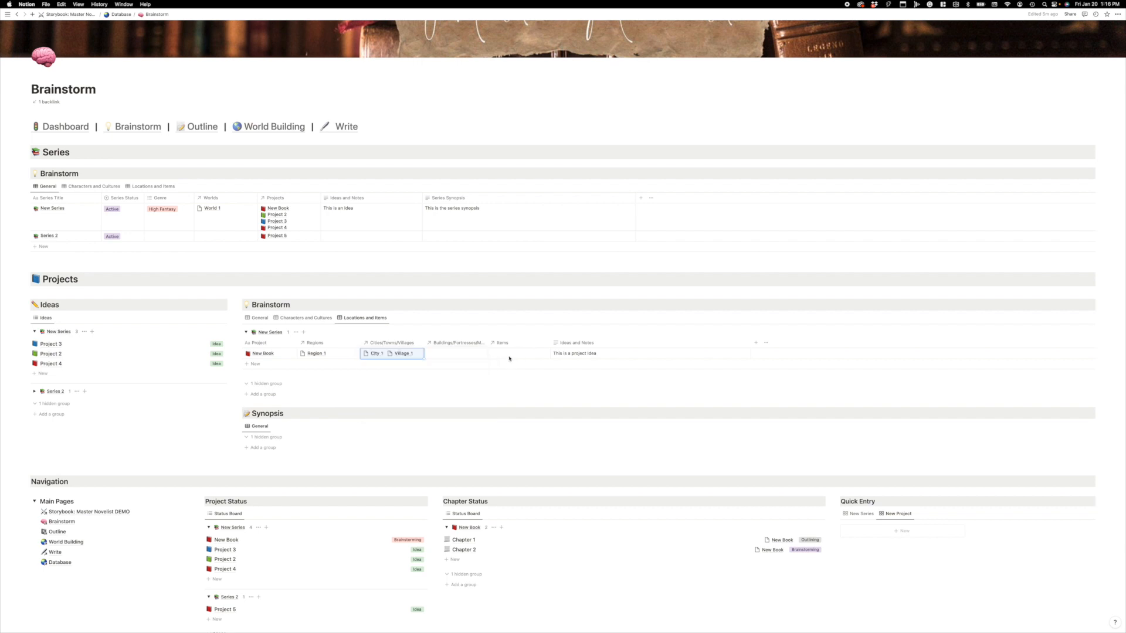
# - Link Monument 1 and Item 1 to New Book and return the project Brainstorm table to its General view
pyautogui.click(467, 354)
pyautogui.click(457, 375)
pyautogui.click(568, 360)
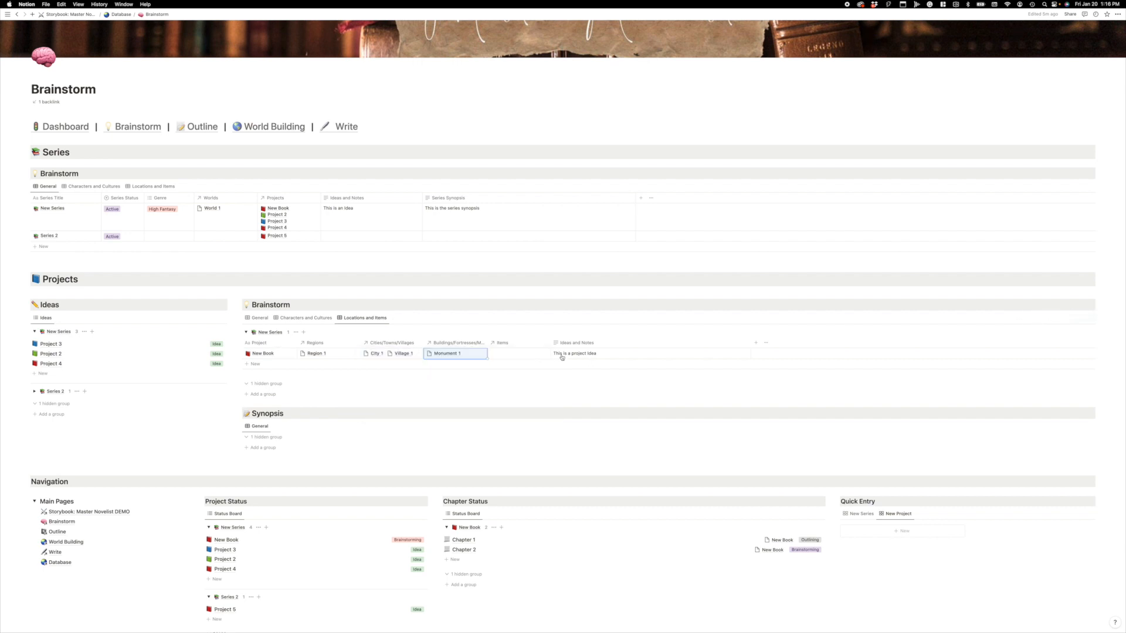
pyautogui.click(504, 353)
pyautogui.click(508, 376)
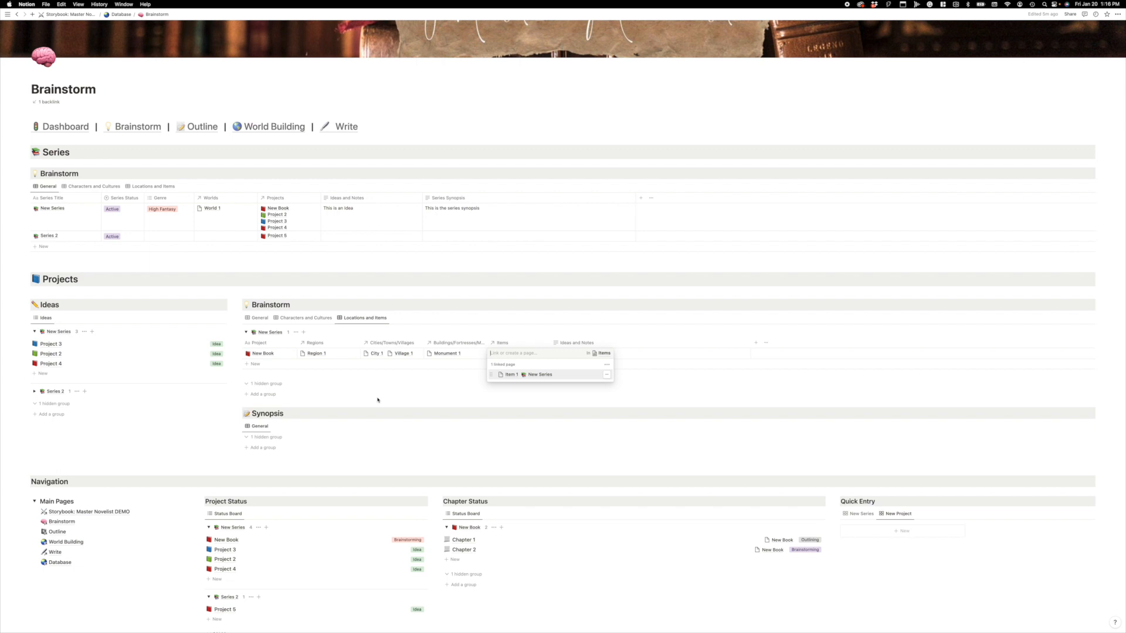
pyautogui.click(378, 398)
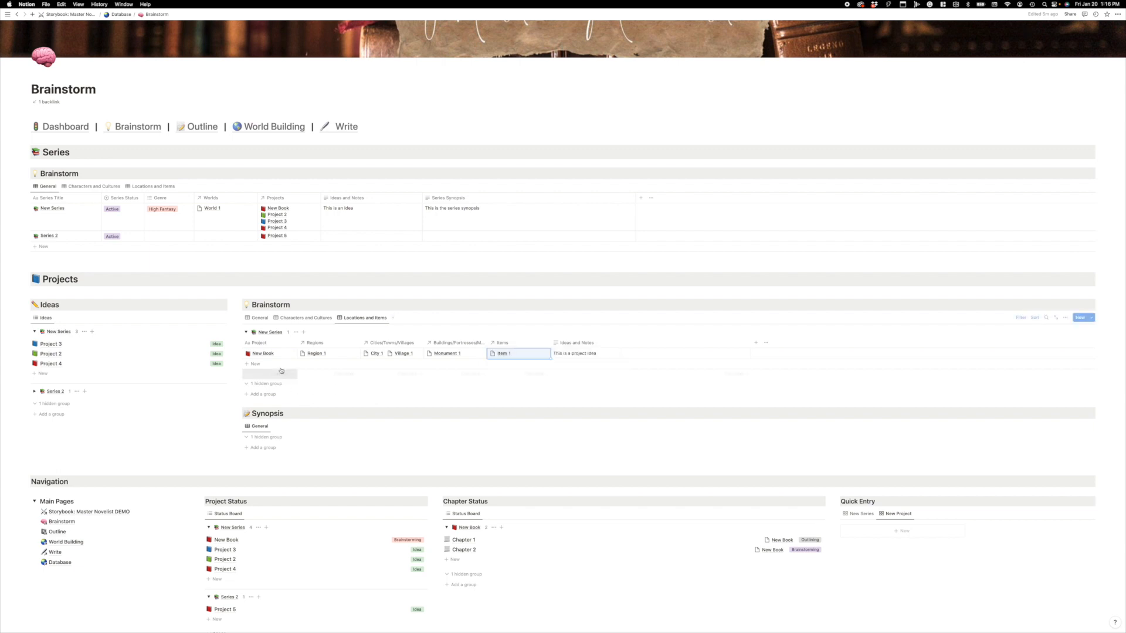
pyautogui.click(258, 318)
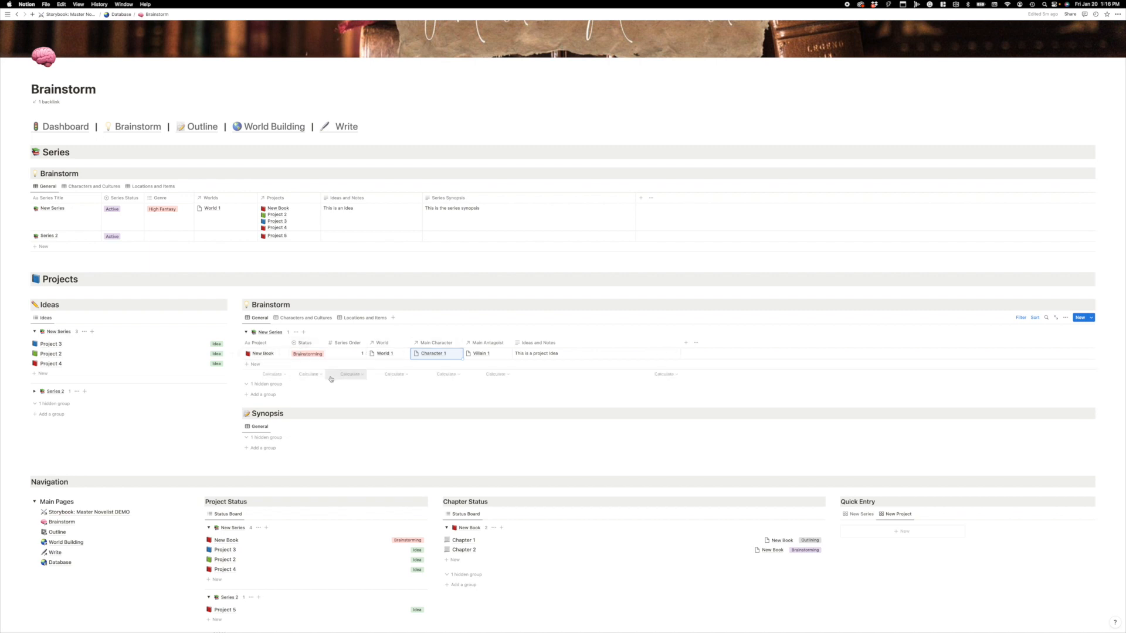
# - Set New Book's status to Idea in the Project Status board, and set it back to Brainstorming
pyautogui.scroll(-5, 326, 376)
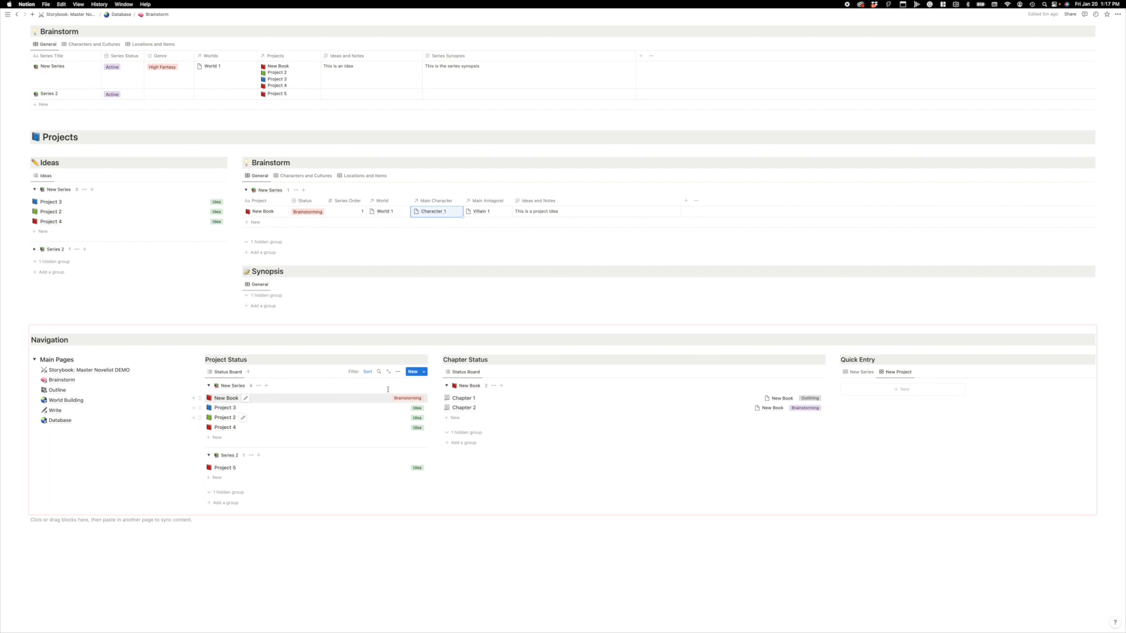
pyautogui.click(410, 398)
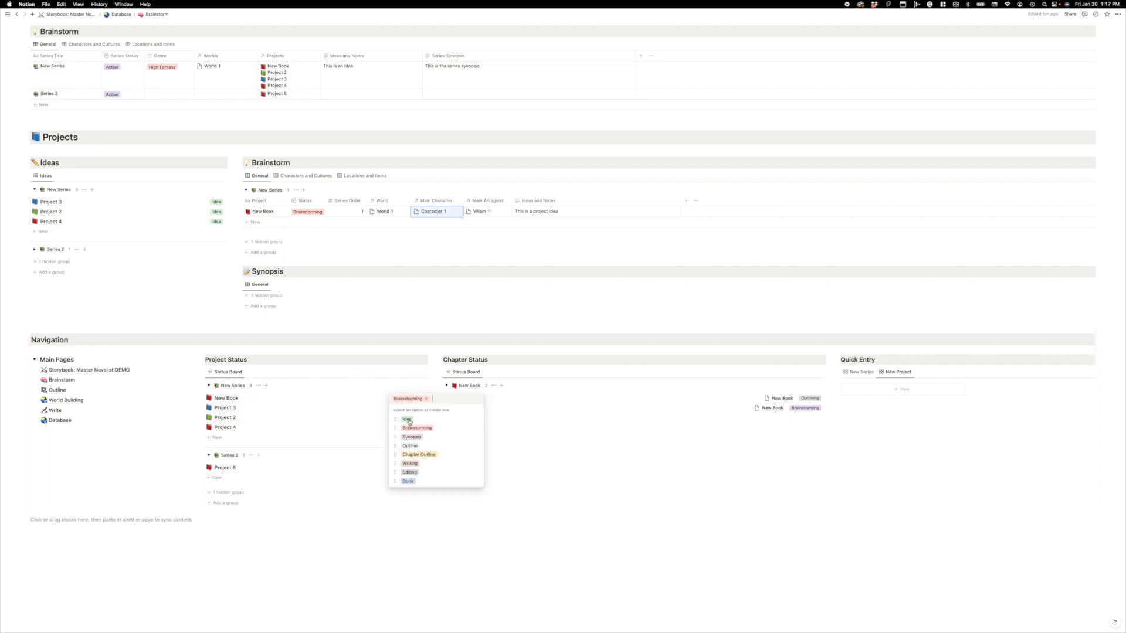
pyautogui.click(407, 420)
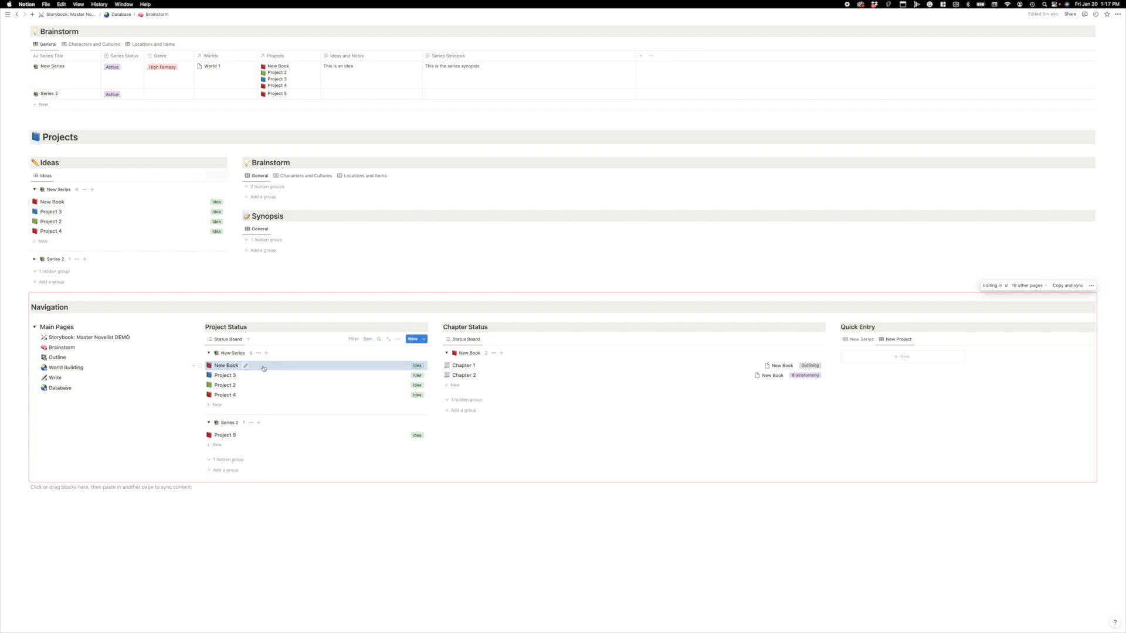
pyautogui.click(415, 366)
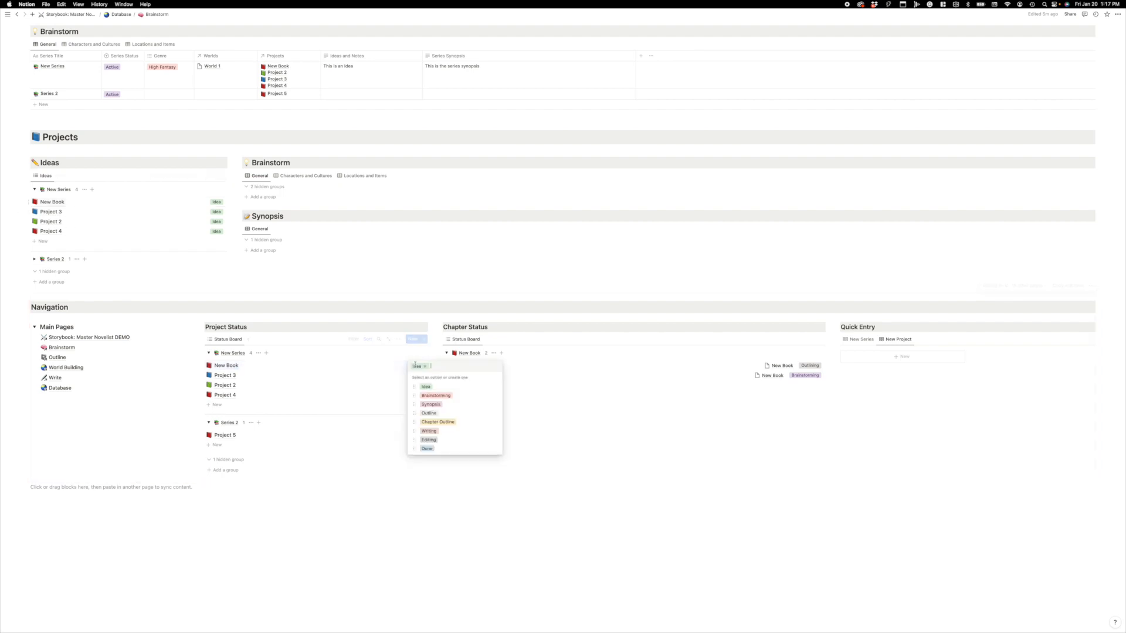
pyautogui.click(437, 395)
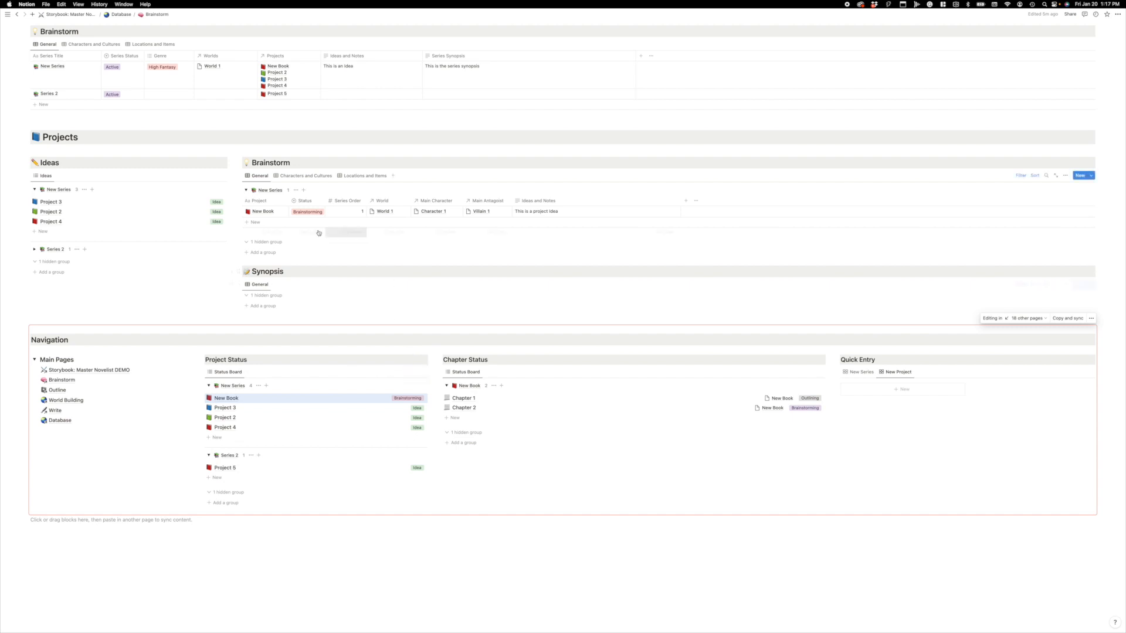
# - Change New Book's status to Synopsis in the project Brainstorm table
pyautogui.click(307, 212)
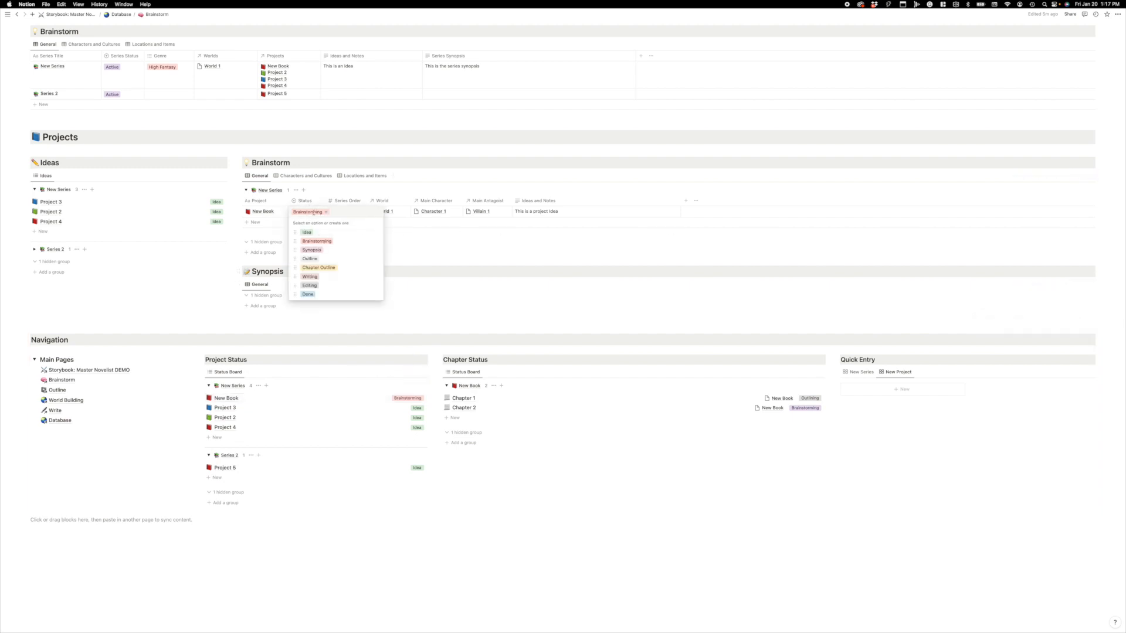
pyautogui.click(322, 250)
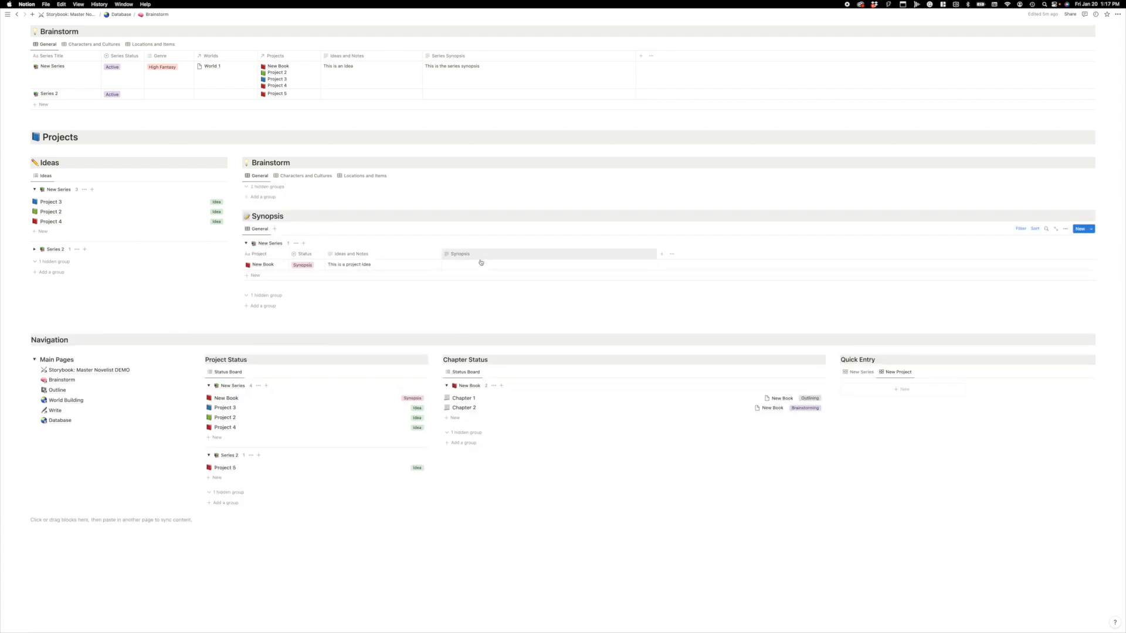
pyautogui.scroll(2, 426, 265)
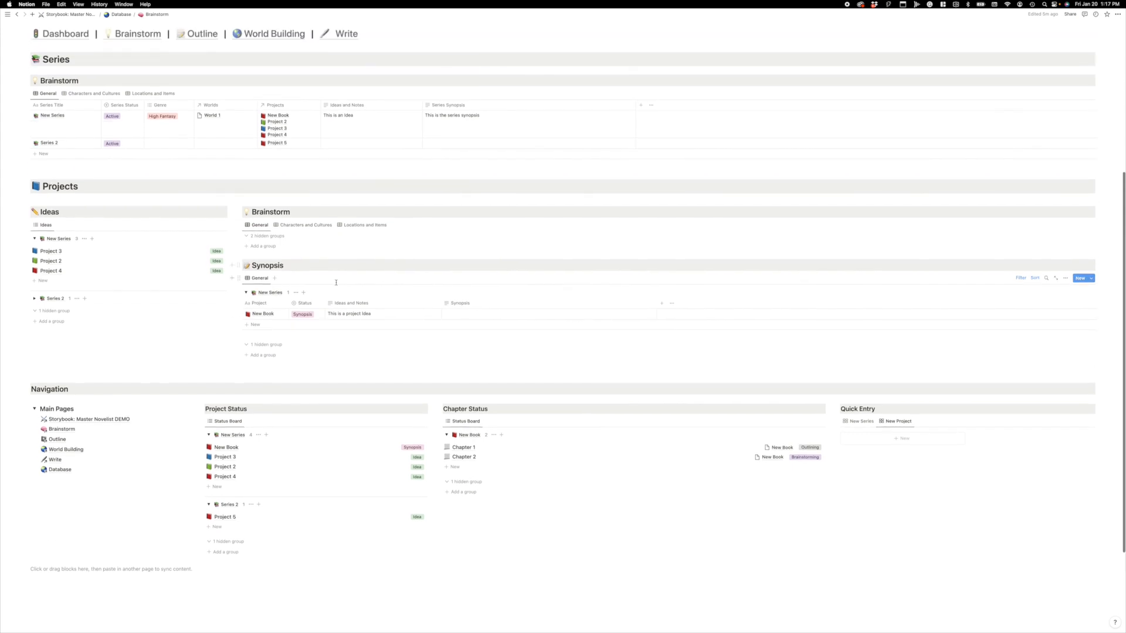